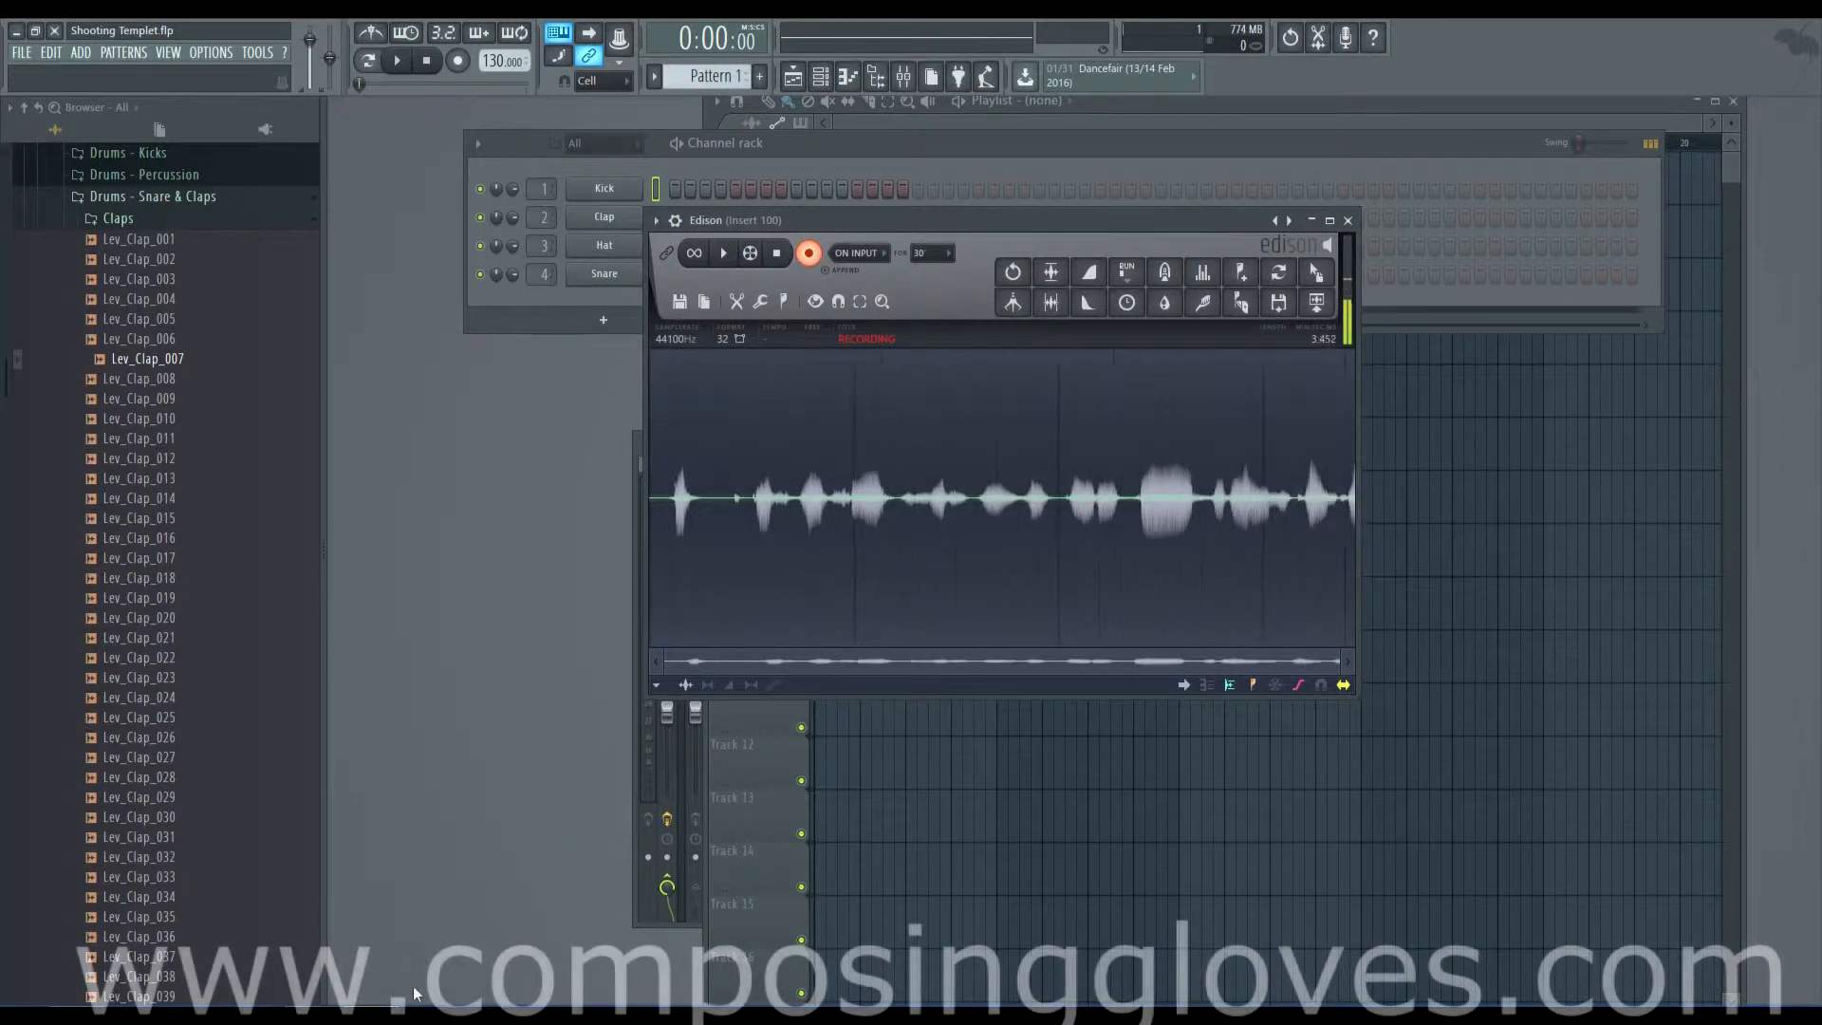
Try higher Bits settings on the Kontakt instrument's Lo-Fi effect, return Bits to 1.0, and set the sample rate to 39.0k
{"action": "left_click", "coordinate": [332, 900]}
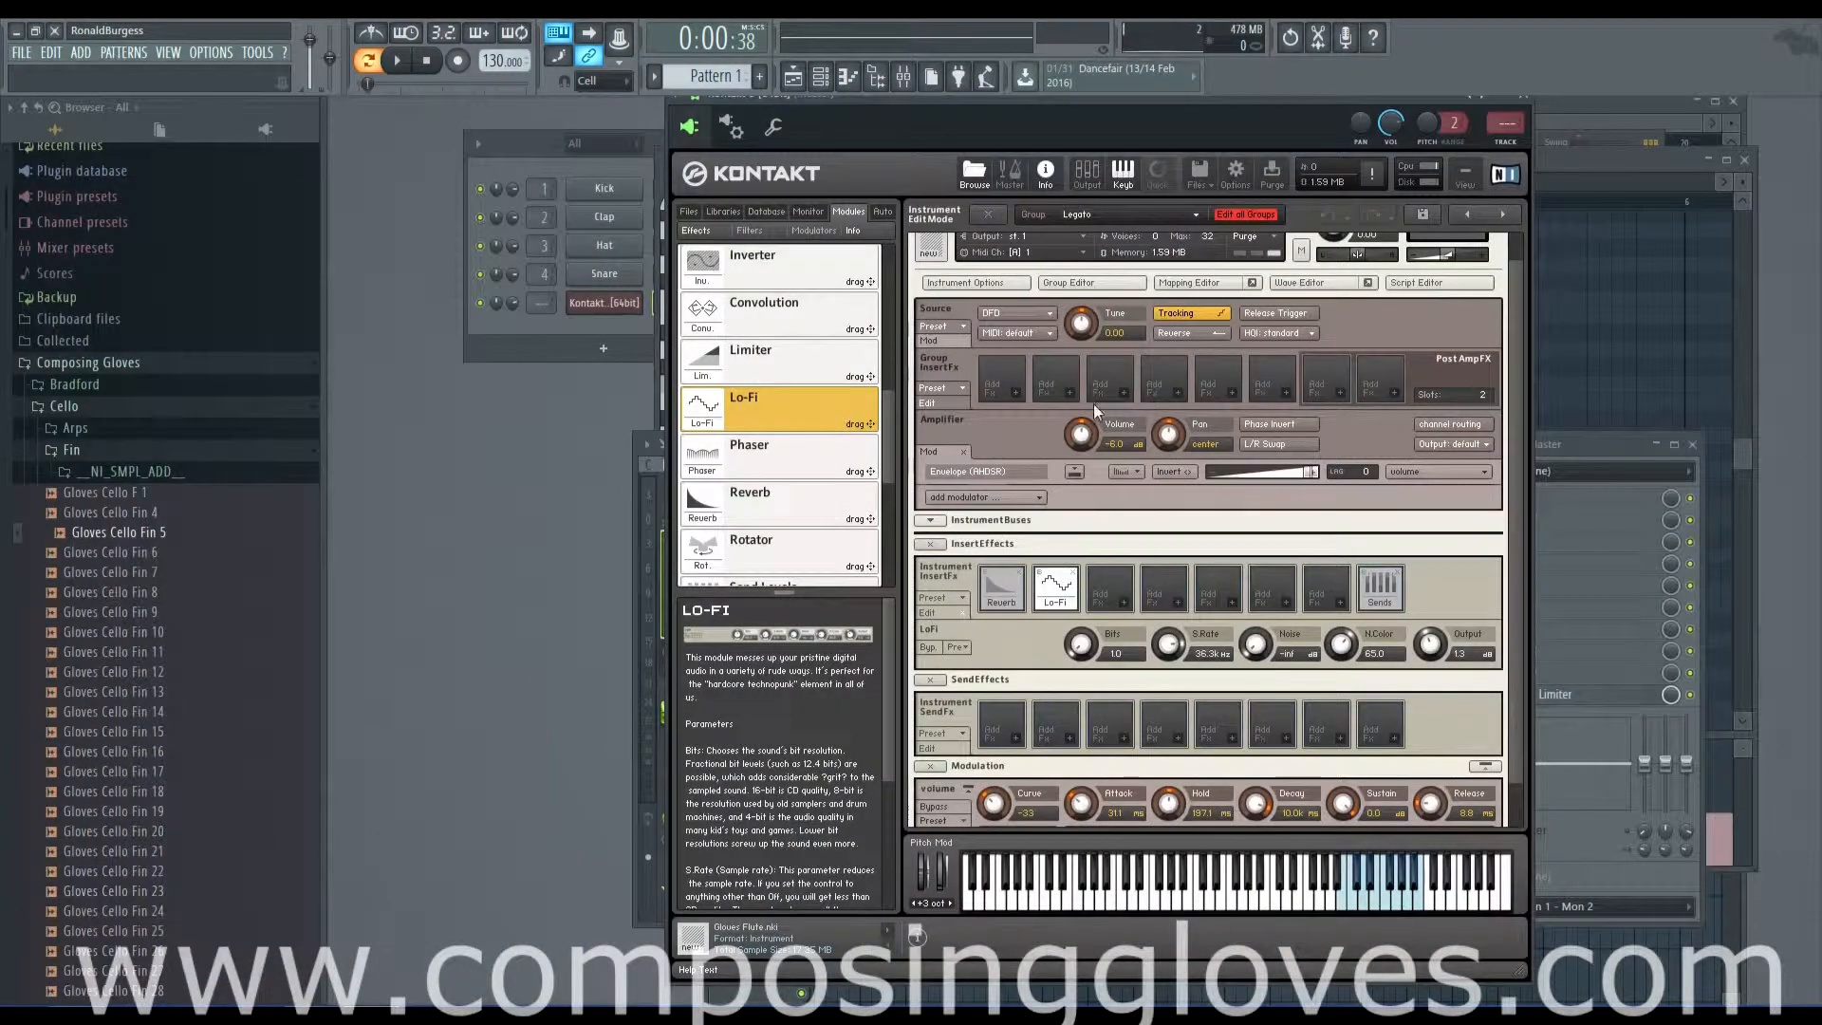
{"action": "left_click_drag", "start_coordinate": [1135, 104], "coordinate": [1079, 102]}
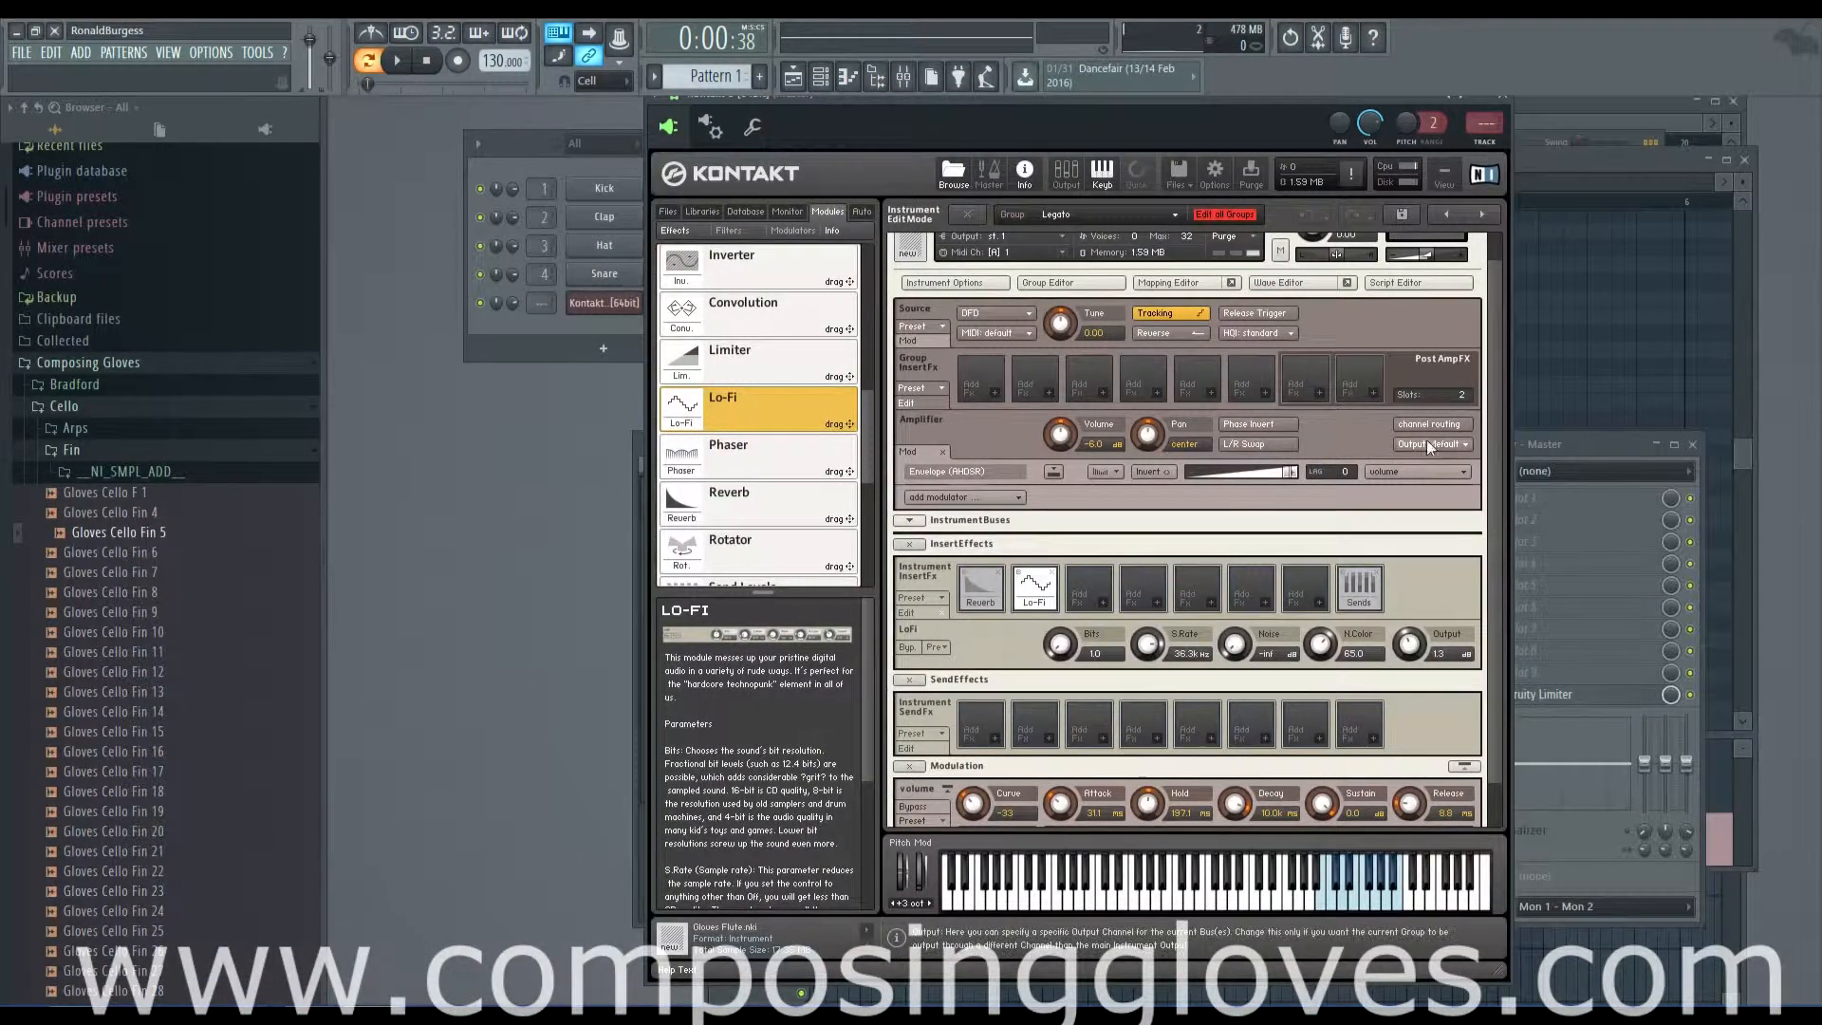
{"action": "scroll", "coordinate": [1492, 493], "scroll_direction": "down", "scroll_amount": 2}
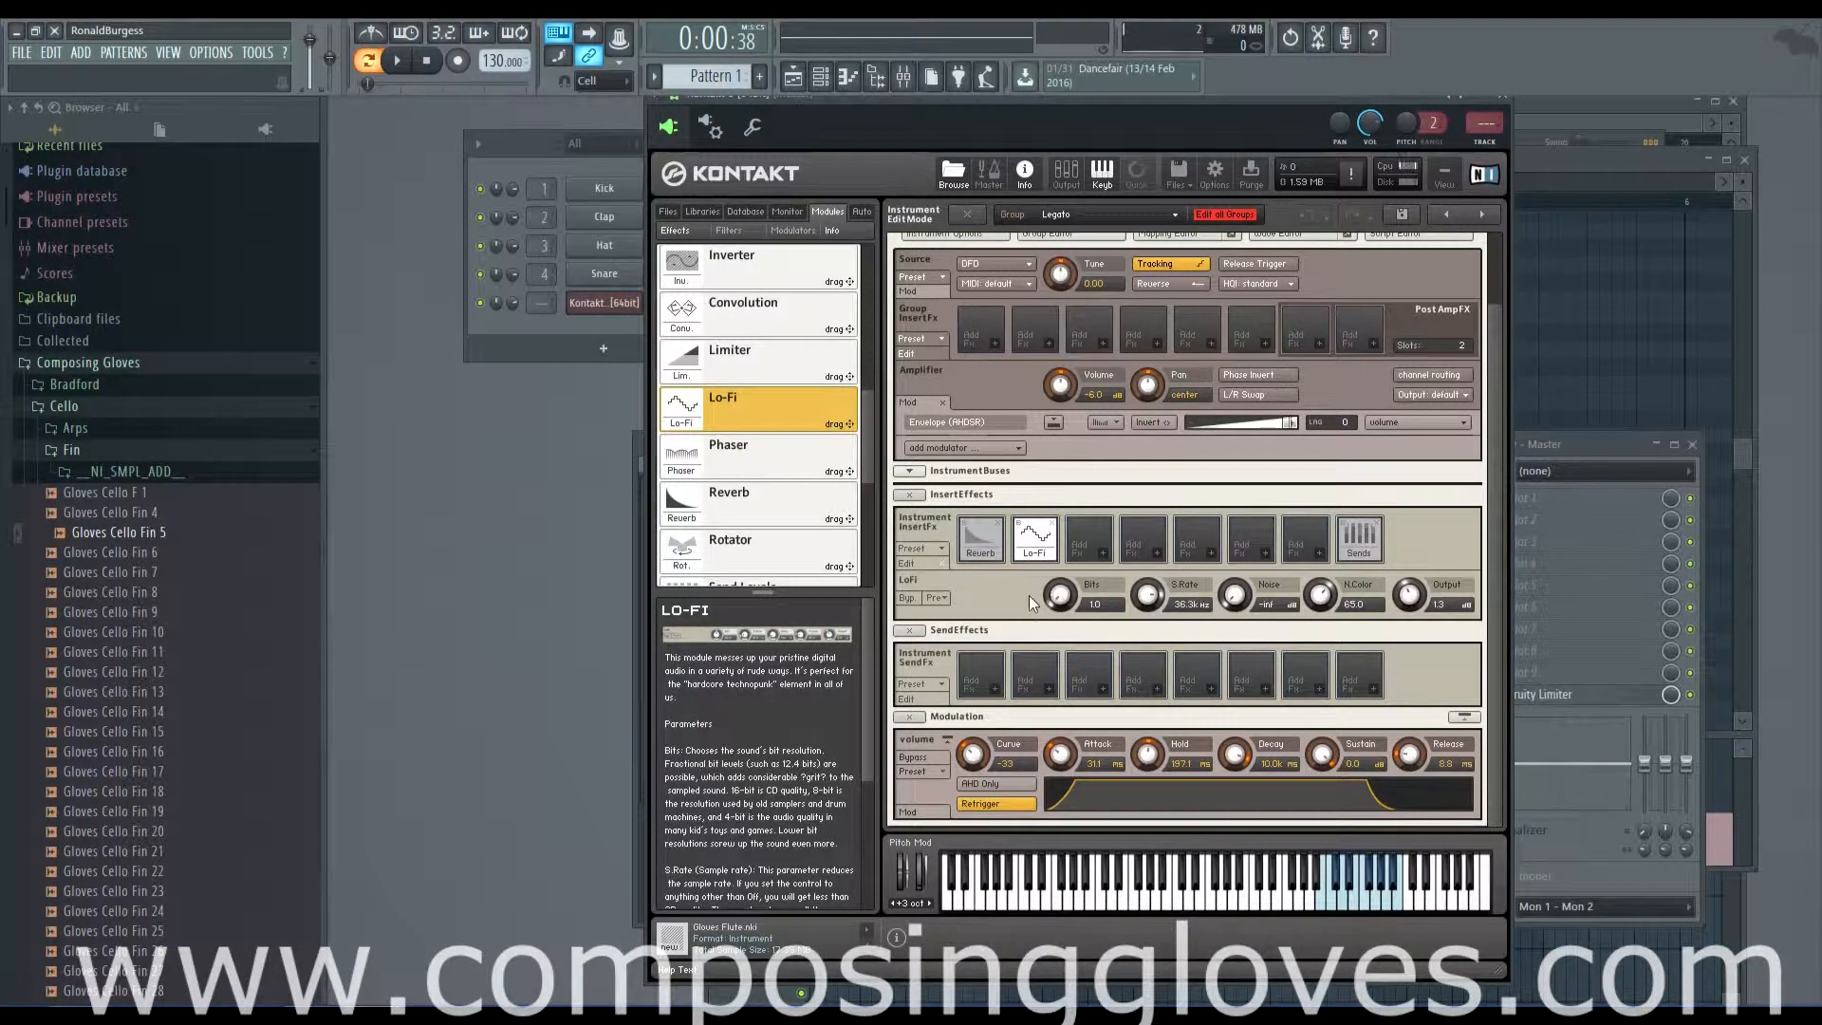
{"action": "left_click_drag", "start_coordinate": [1060, 596], "coordinate": [1037, 528]}
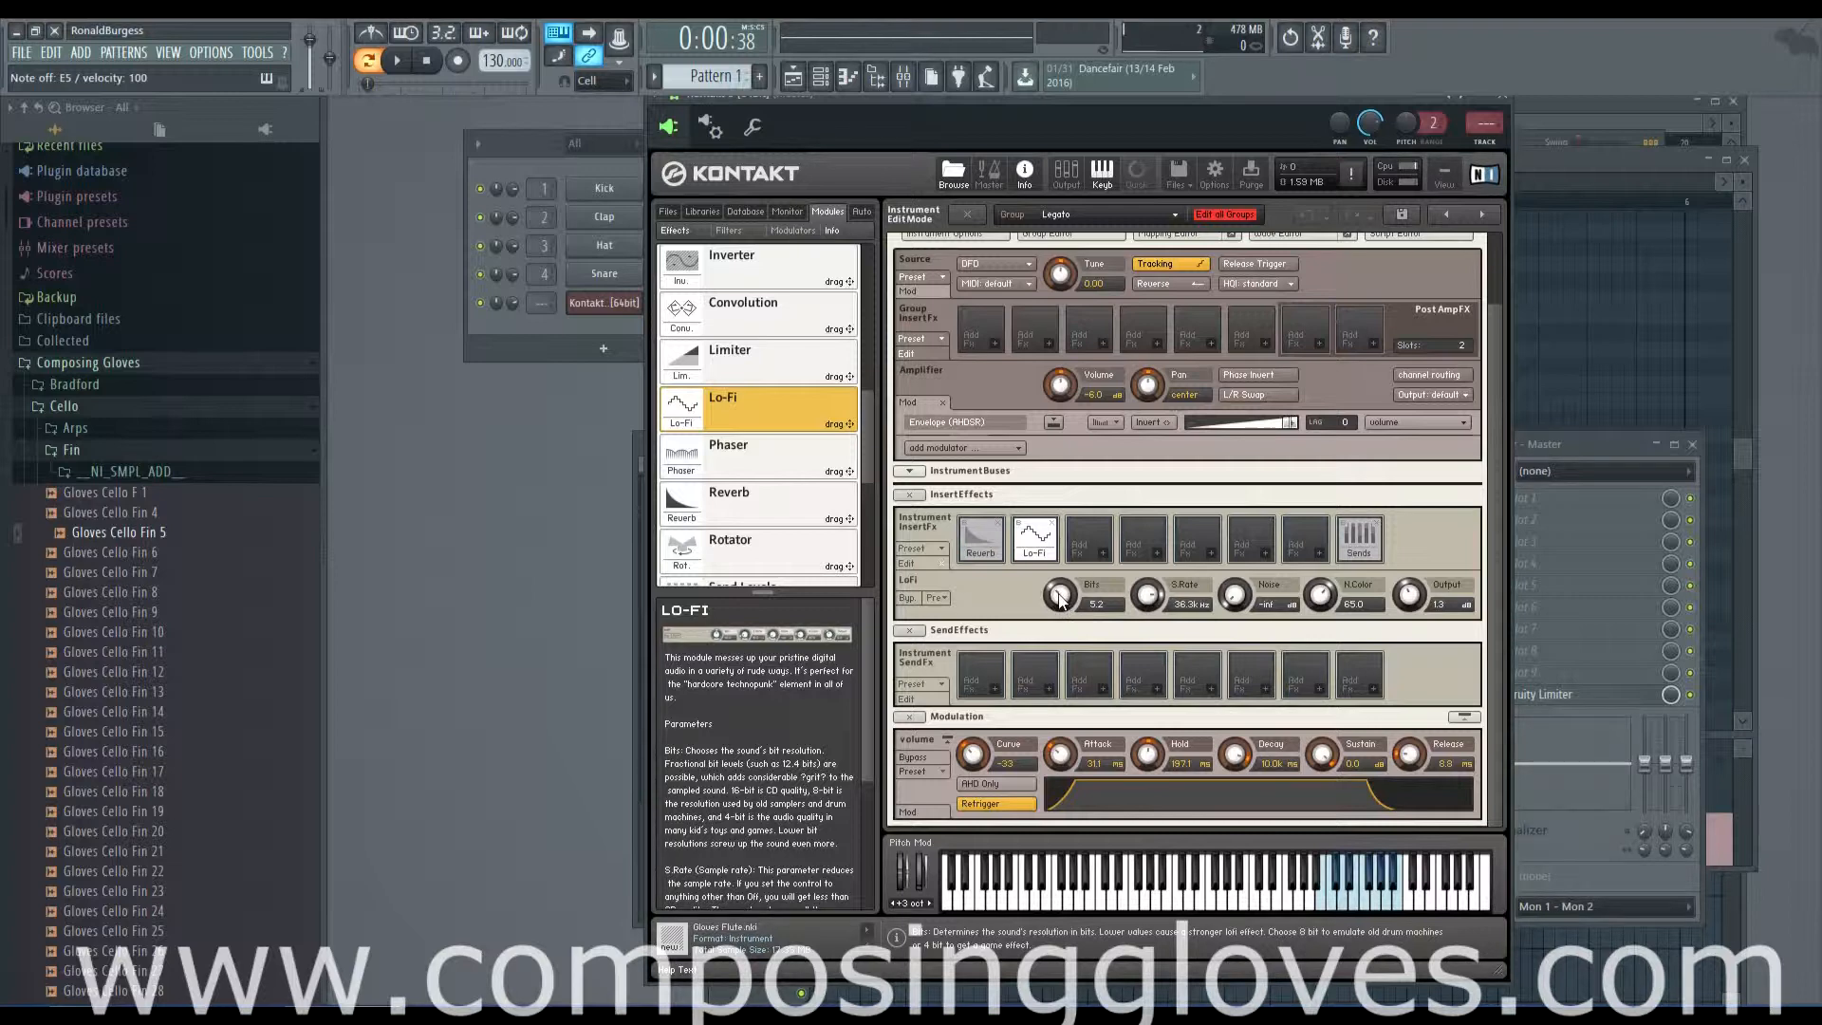
{"action": "left_click_drag", "start_coordinate": [1060, 596], "coordinate": [1154, 680]}
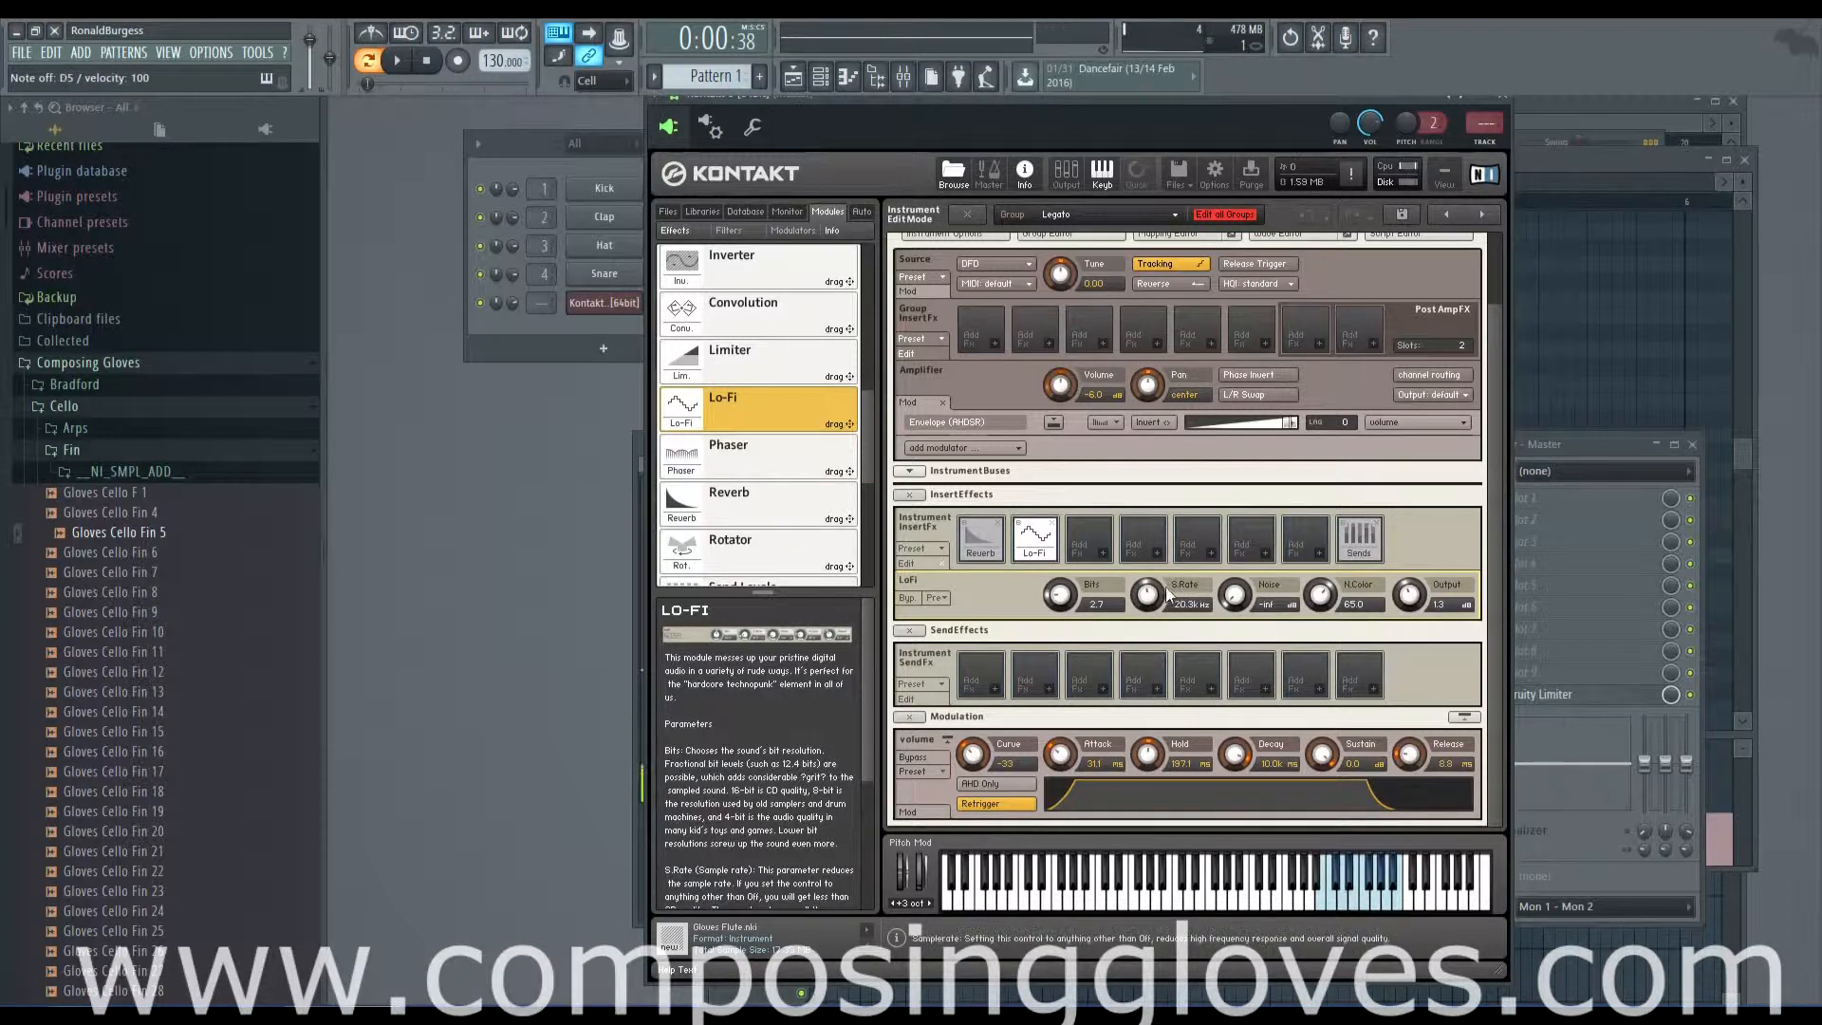
{"action": "left_click_drag", "start_coordinate": [1169, 596], "coordinate": [1154, 526]}
{"action": "mouse_move", "coordinate": [1061, 598]}
{"action": "left_mouse_down"}
{"action": "mouse_move", "coordinate": [1067, 564]}
{"action": "mouse_move", "coordinate": [1076, 626]}
{"action": "left_mouse_up"}
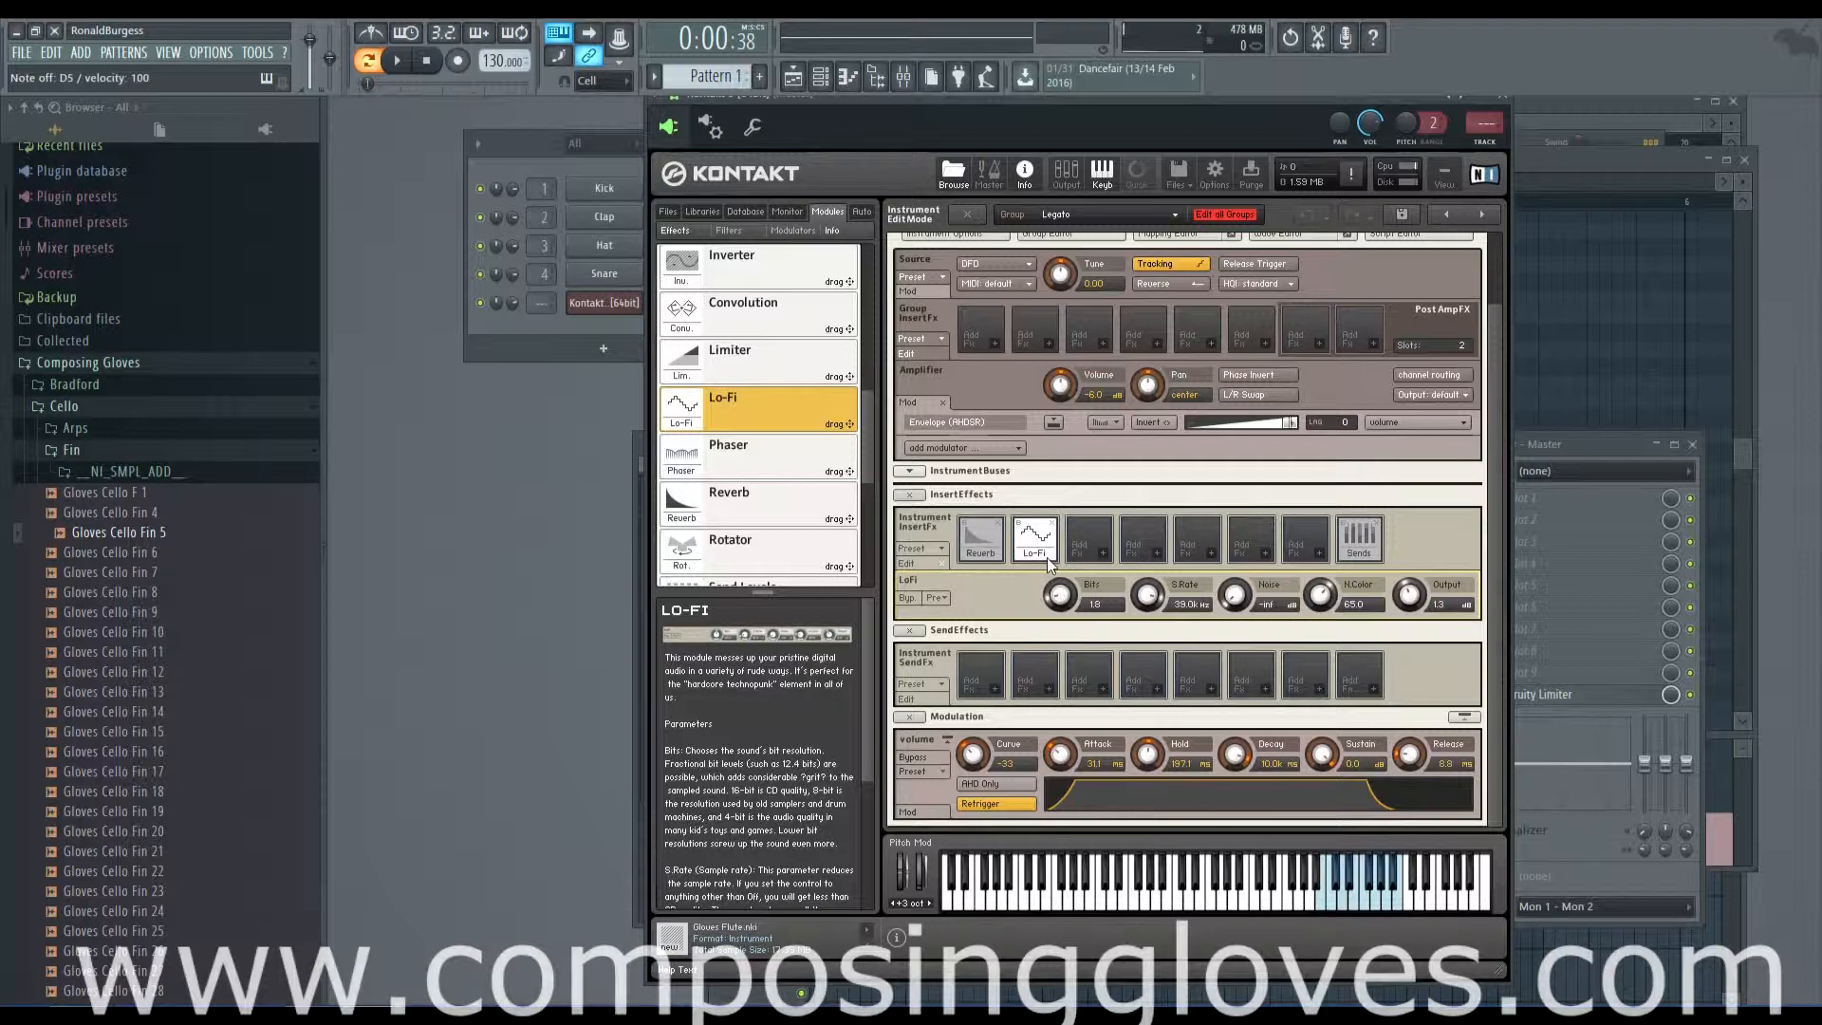
Turn the Lo-Fi sample rate and Bits reduction off, auditioning Bits at 3.8 and 14.0 along the way
{"action": "left_click_drag", "start_coordinate": [1077, 608], "coordinate": [1069, 417]}
{"action": "left_click_drag", "start_coordinate": [1065, 596], "coordinate": [1066, 545]}
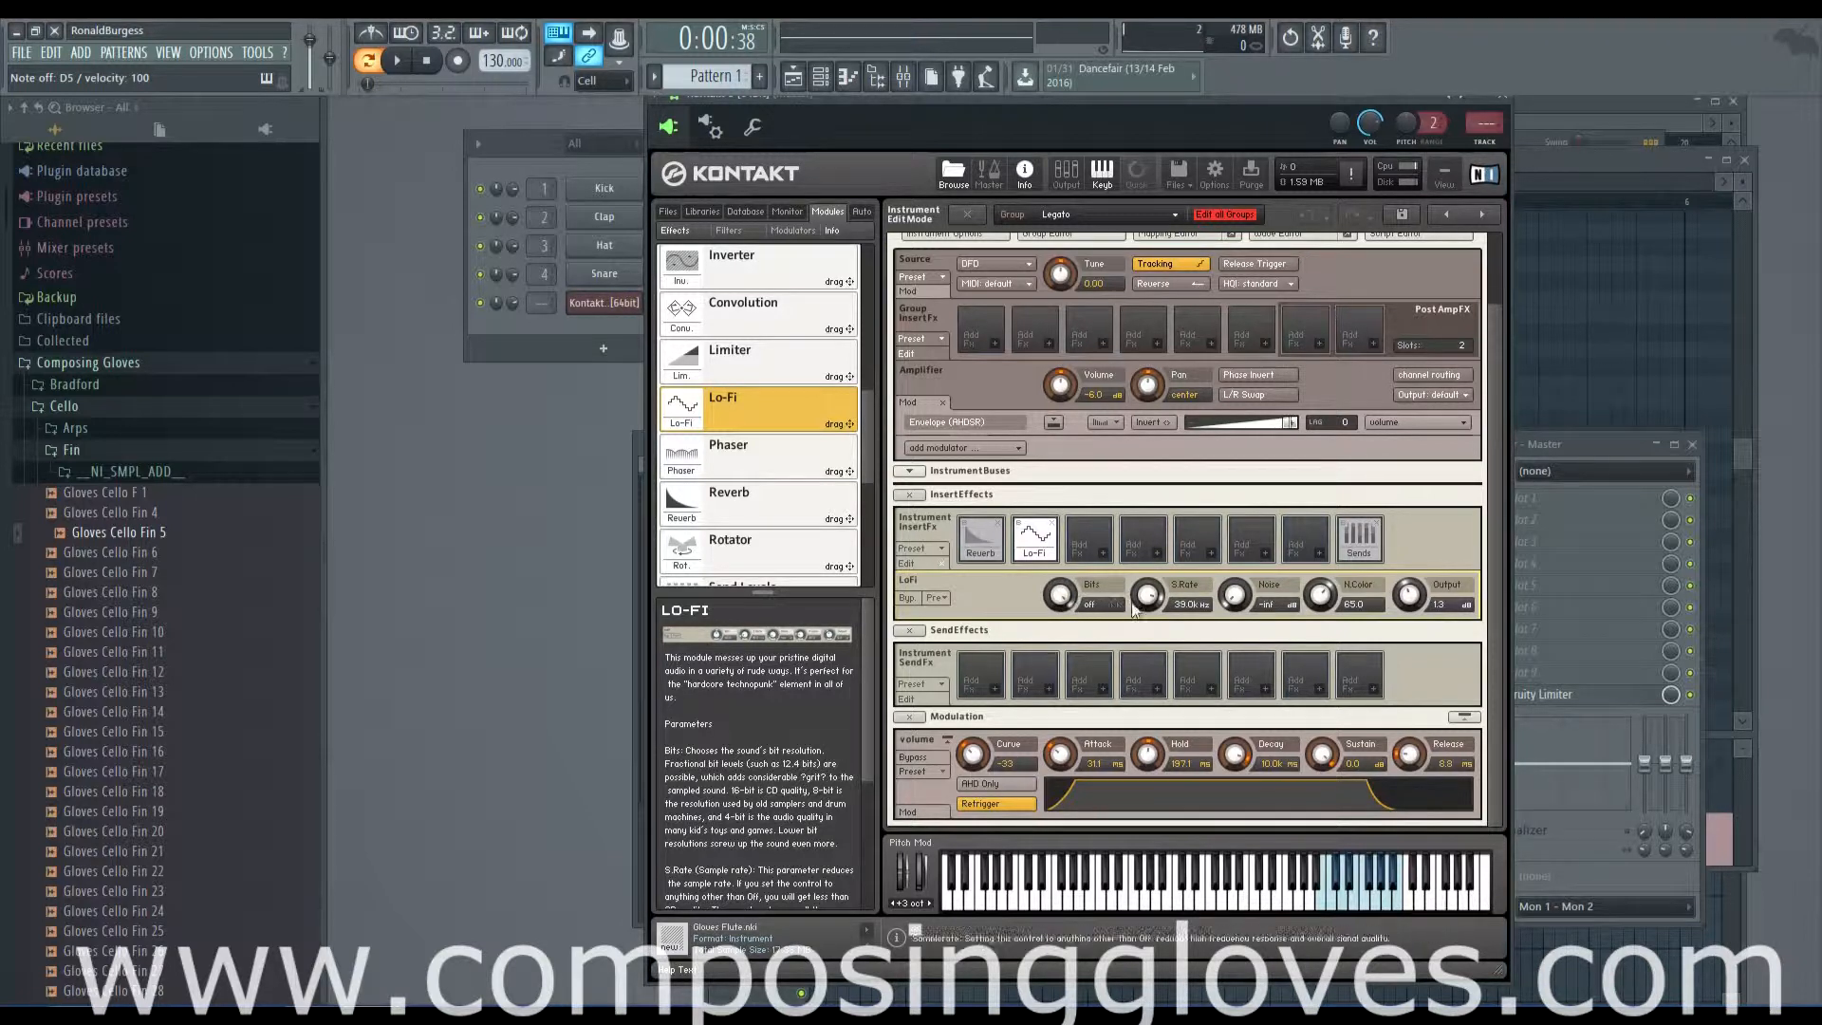
{"action": "left_click_drag", "start_coordinate": [1150, 605], "coordinate": [1147, 548]}
{"action": "left_click_drag", "start_coordinate": [1096, 606], "coordinate": [1095, 770]}
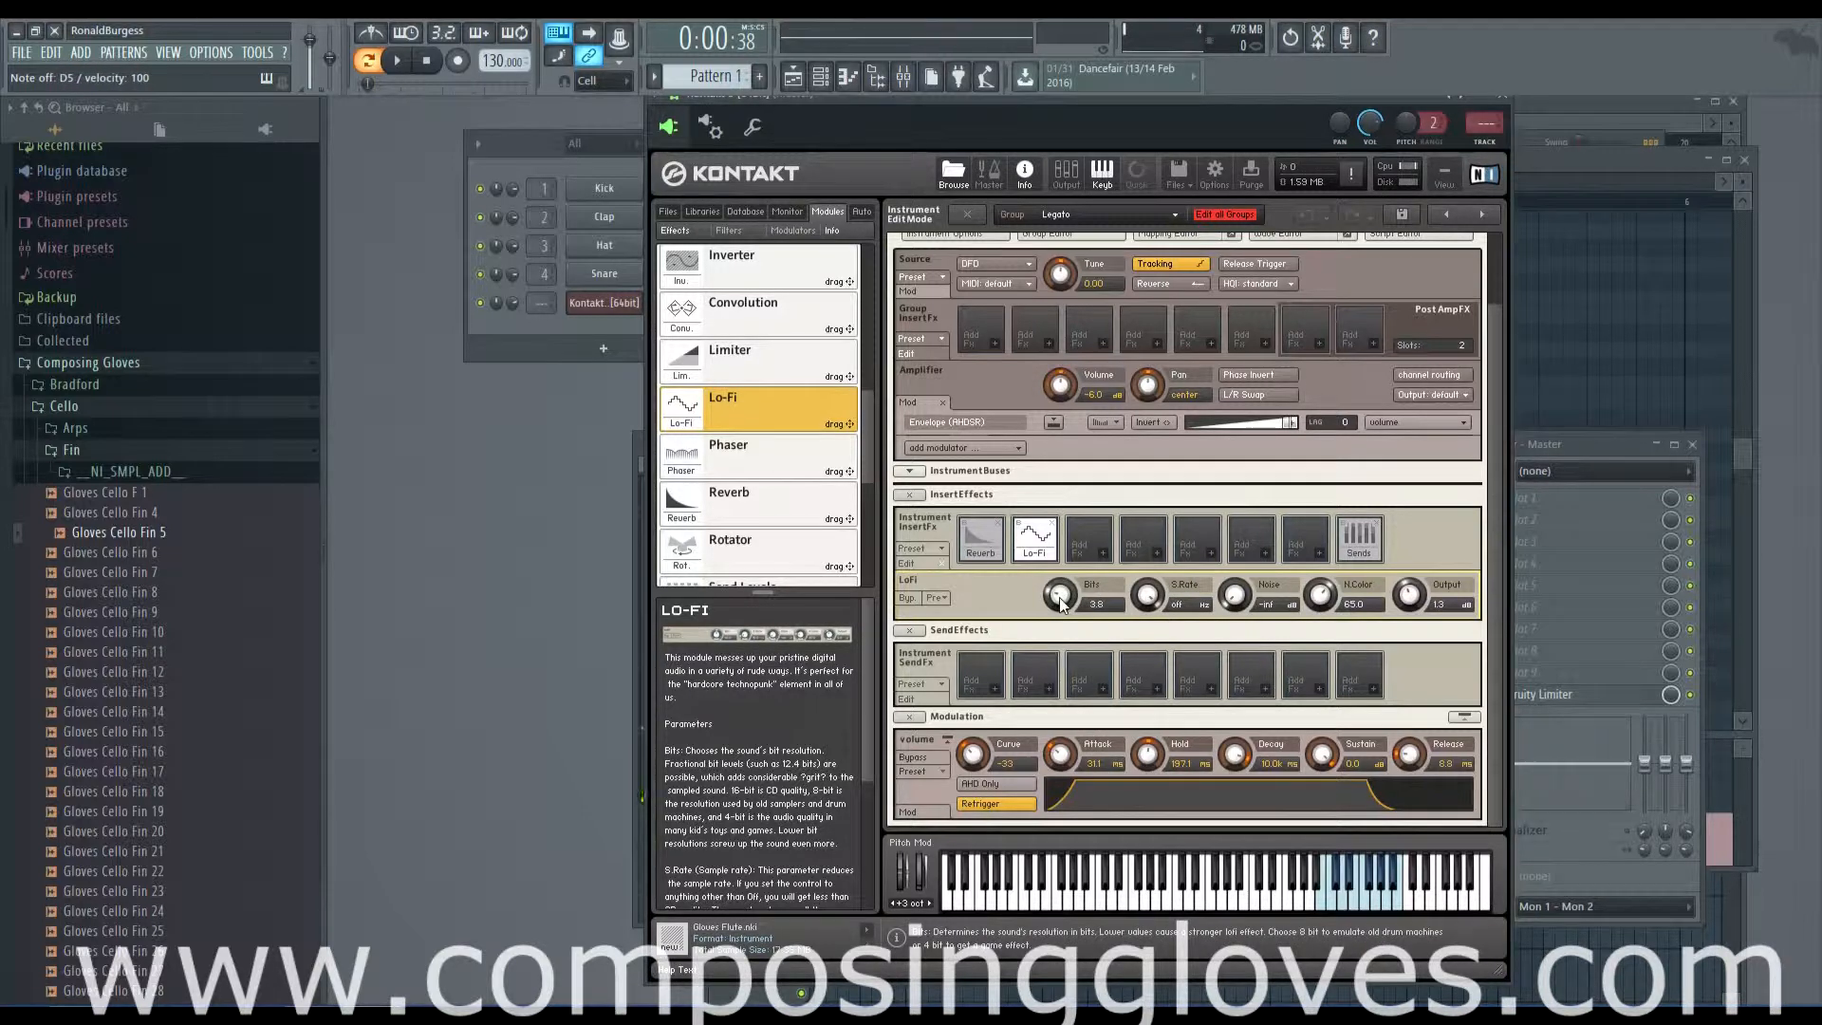
{"action": "left_click_drag", "start_coordinate": [1061, 605], "coordinate": [1055, 451]}
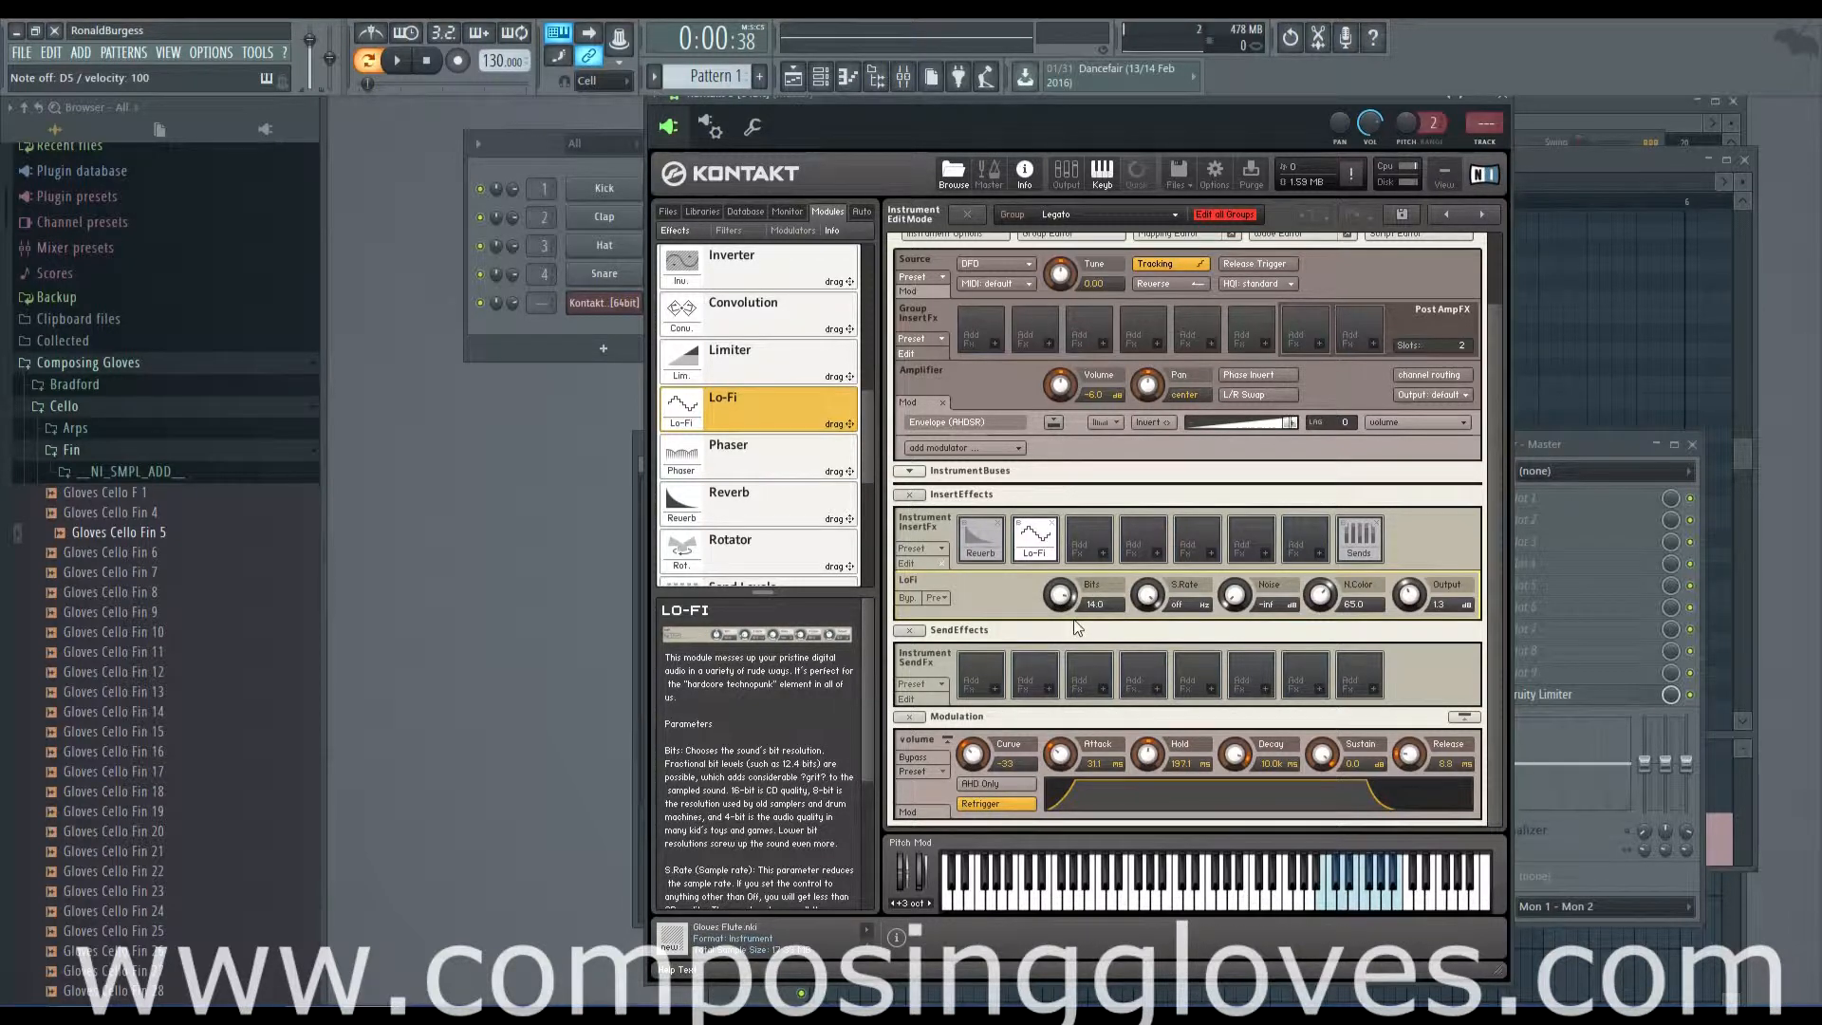
{"action": "left_click_drag", "start_coordinate": [1062, 603], "coordinate": [1061, 560]}
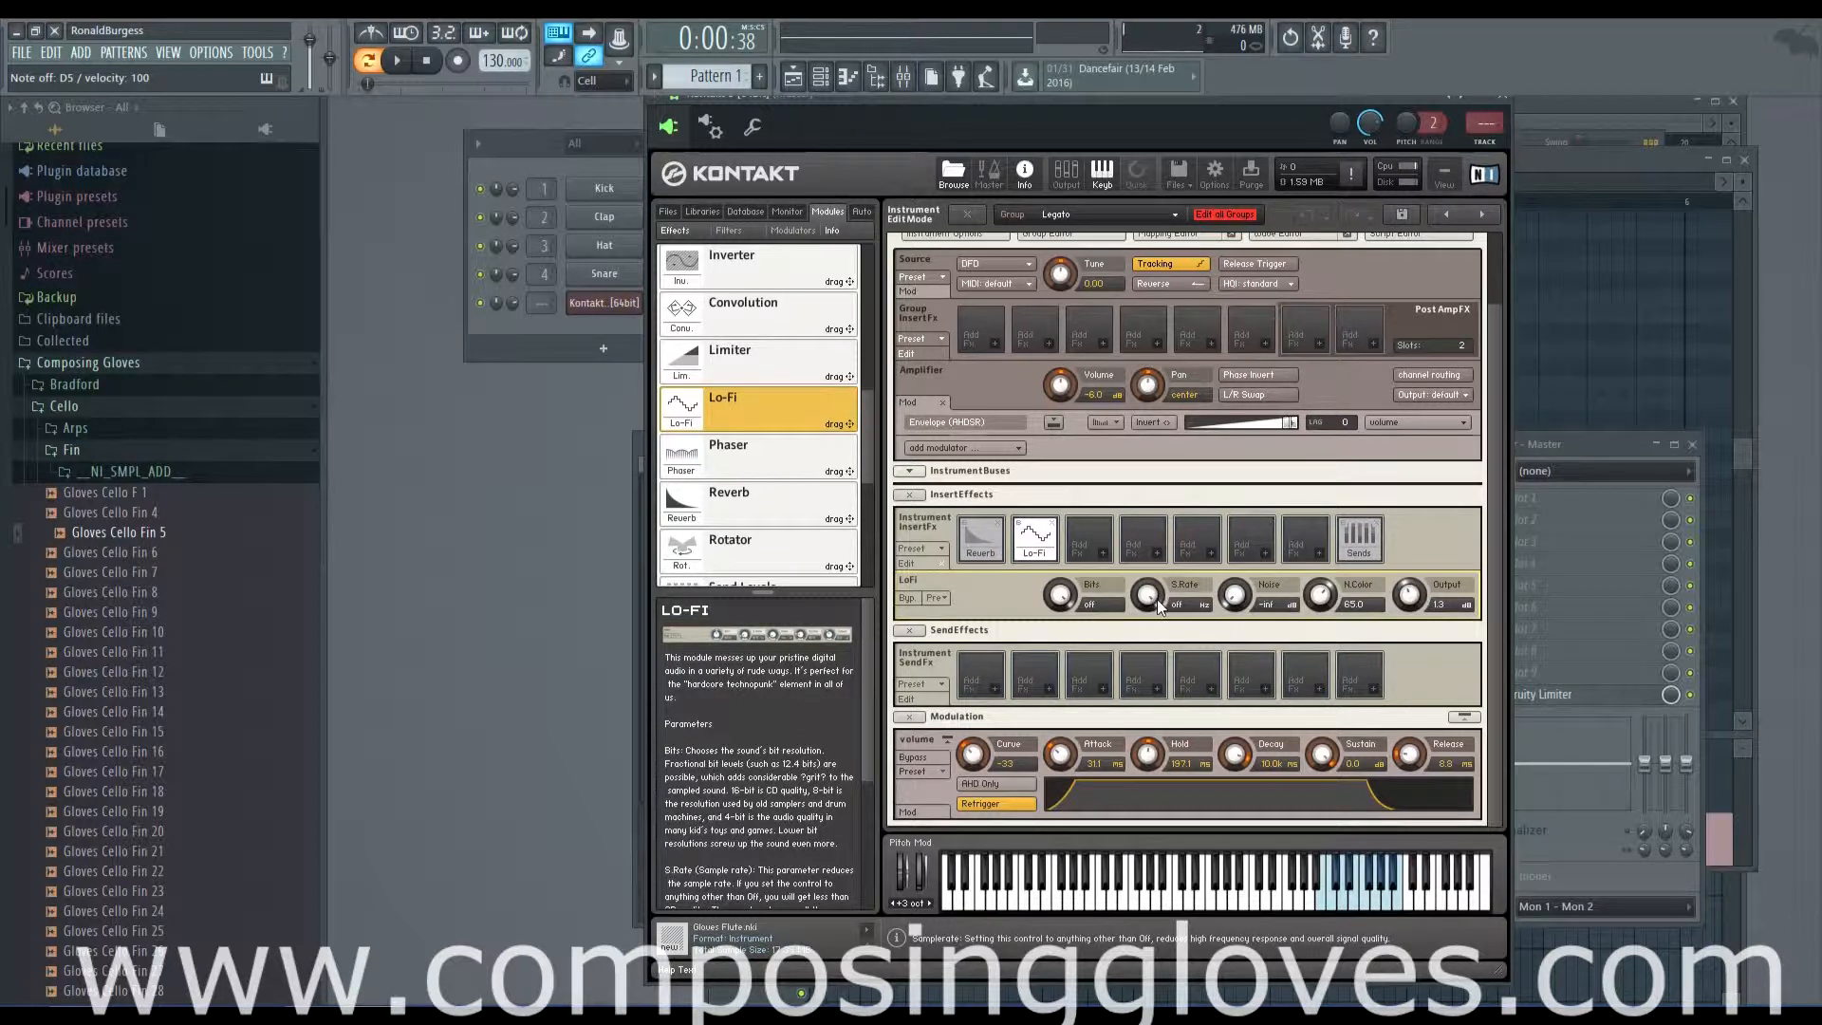
Audition the Lo-Fi sample rate at 39.0k and 15.2k, and return it to off
{"action": "left_click_drag", "start_coordinate": [1150, 605], "coordinate": [1169, 748]}
{"action": "left_click_drag", "start_coordinate": [1146, 606], "coordinate": [1154, 566]}
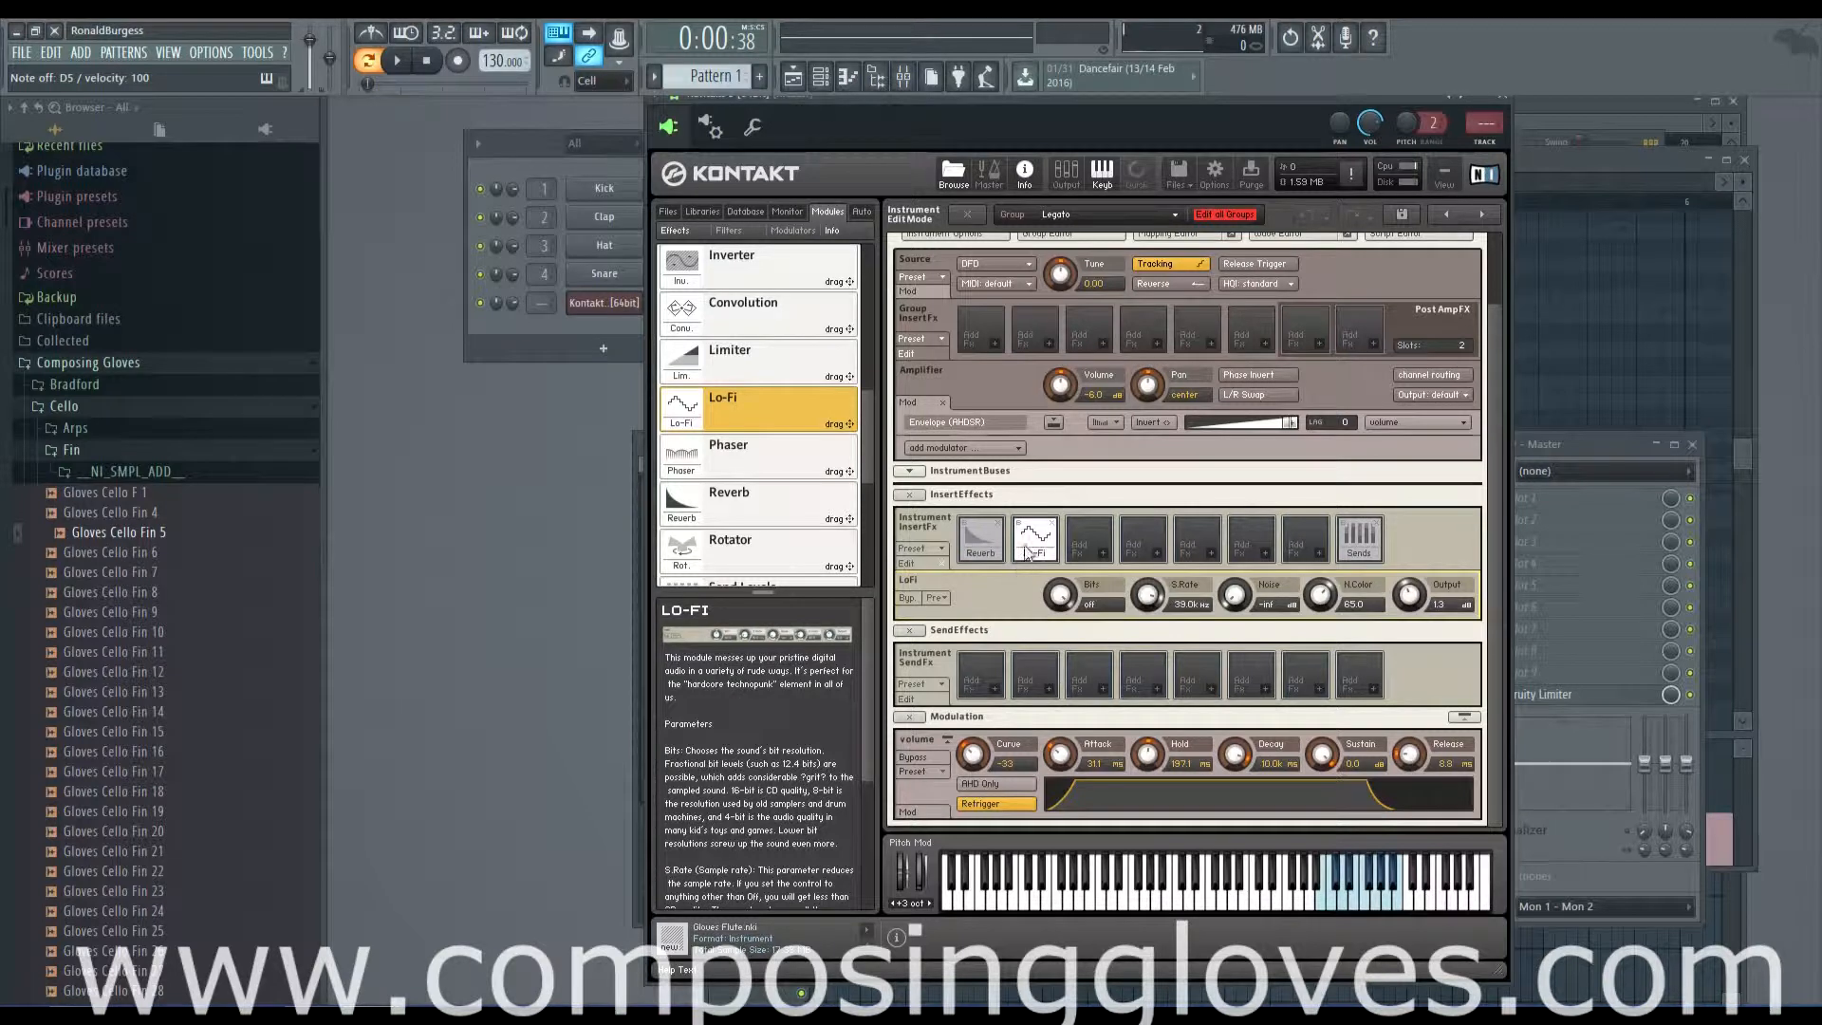
{"action": "left_click_drag", "start_coordinate": [1149, 595], "coordinate": [1154, 750]}
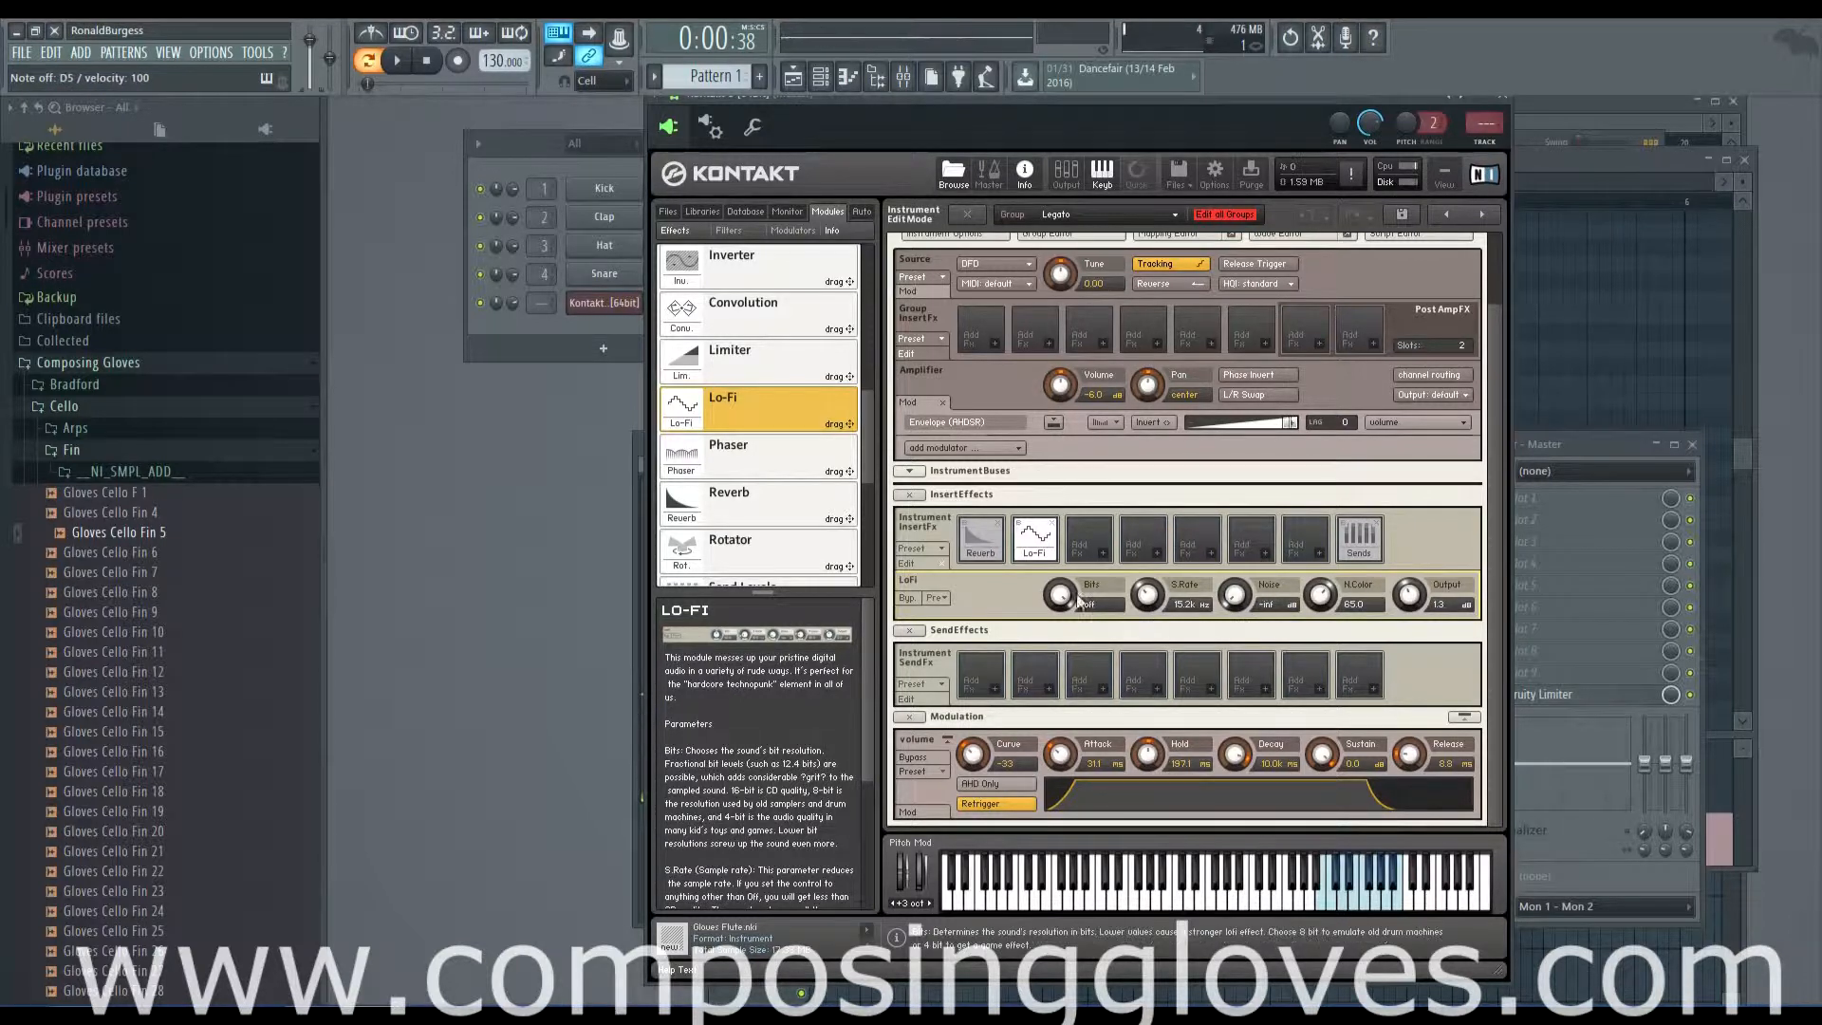
{"action": "left_click_drag", "start_coordinate": [1142, 598], "coordinate": [1132, 386]}
Audition Lo-Fi noise at -8.1 and -16.7 dB with noise color 58.2, and bring the noise back down to -inf
{"action": "left_click_drag", "start_coordinate": [1232, 599], "coordinate": [1232, 443]}
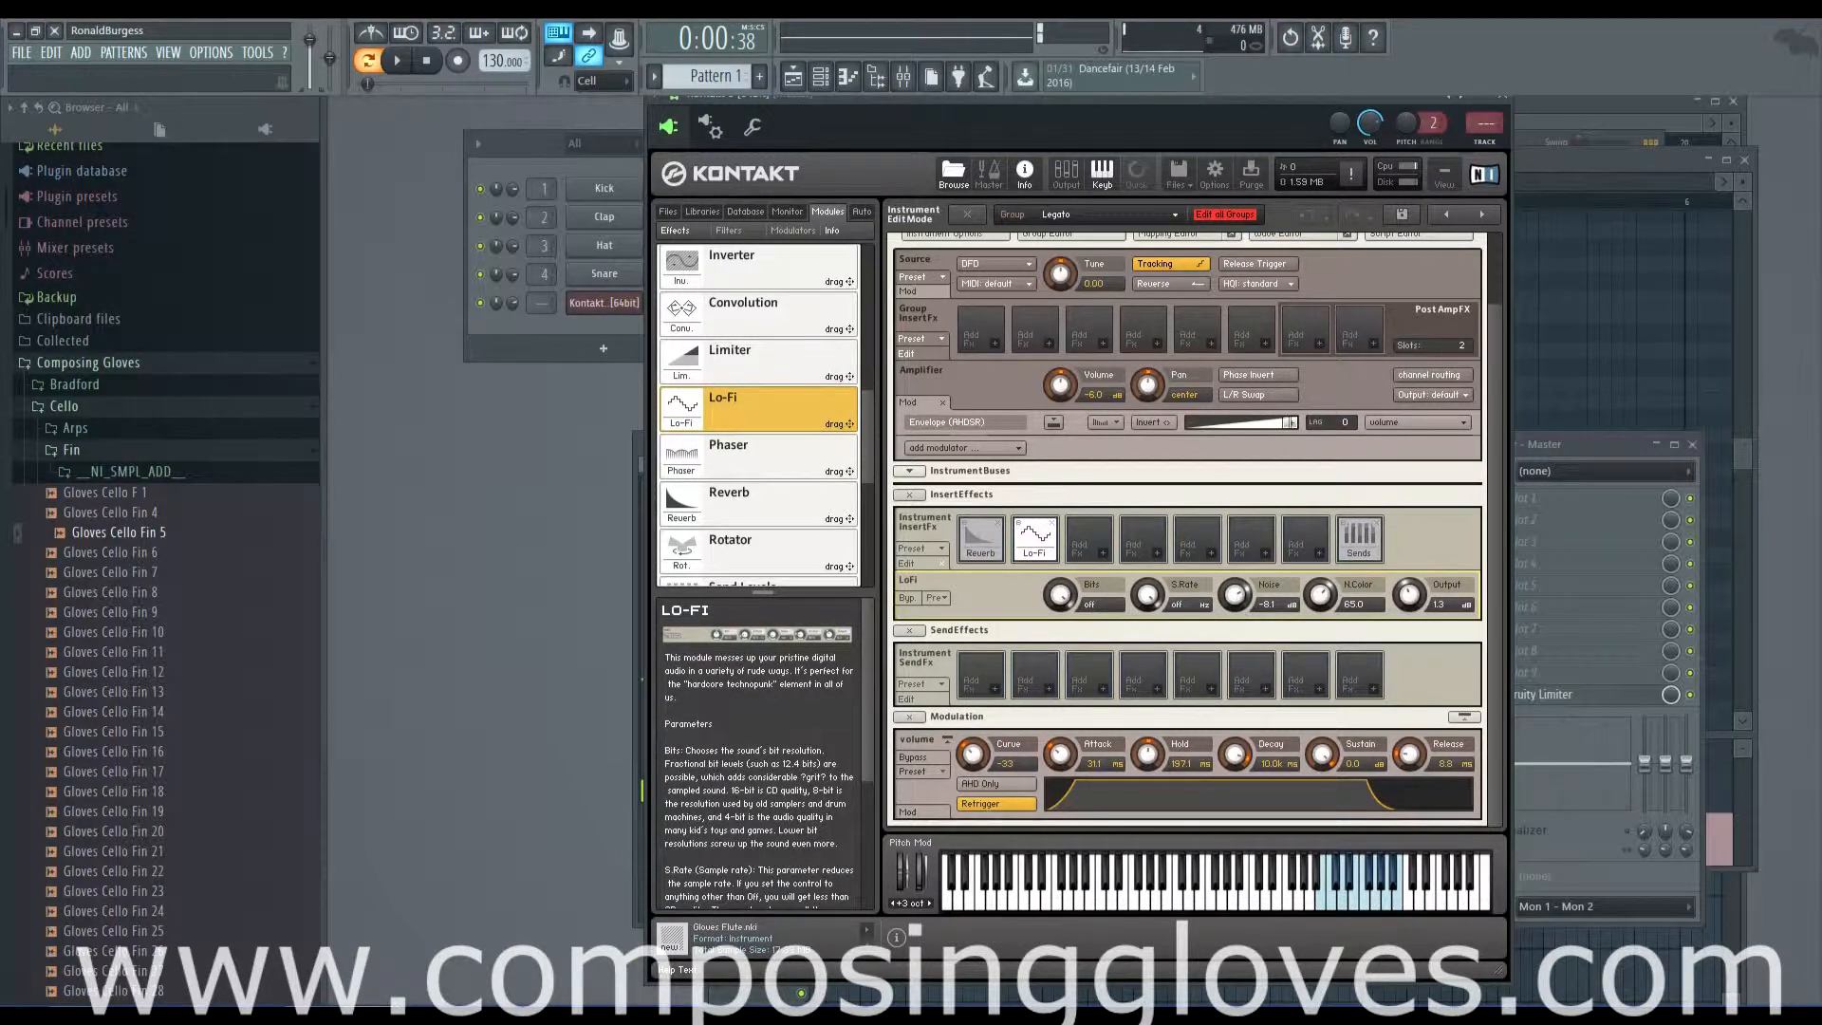
{"action": "left_click", "coordinate": [427, 62]}
{"action": "left_click_drag", "start_coordinate": [1234, 595], "coordinate": [1319, 617]}
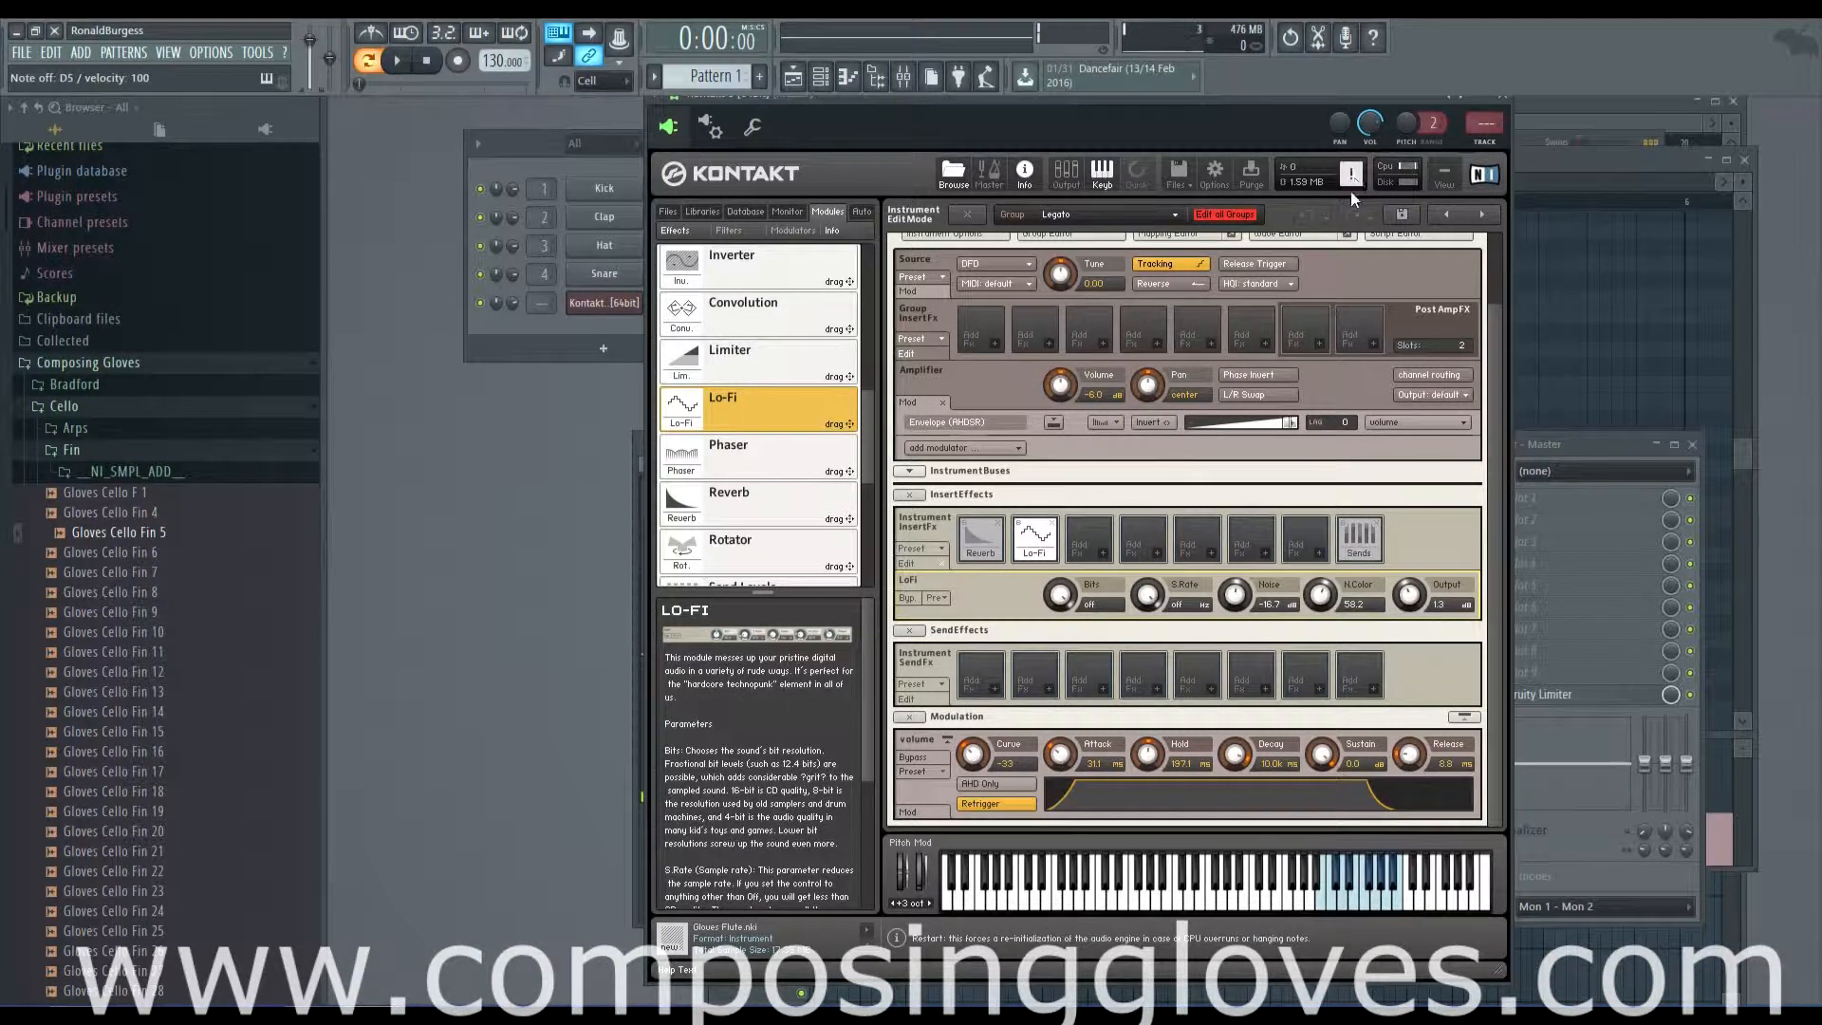
{"action": "left_click_drag", "start_coordinate": [1237, 592], "coordinate": [1243, 712]}
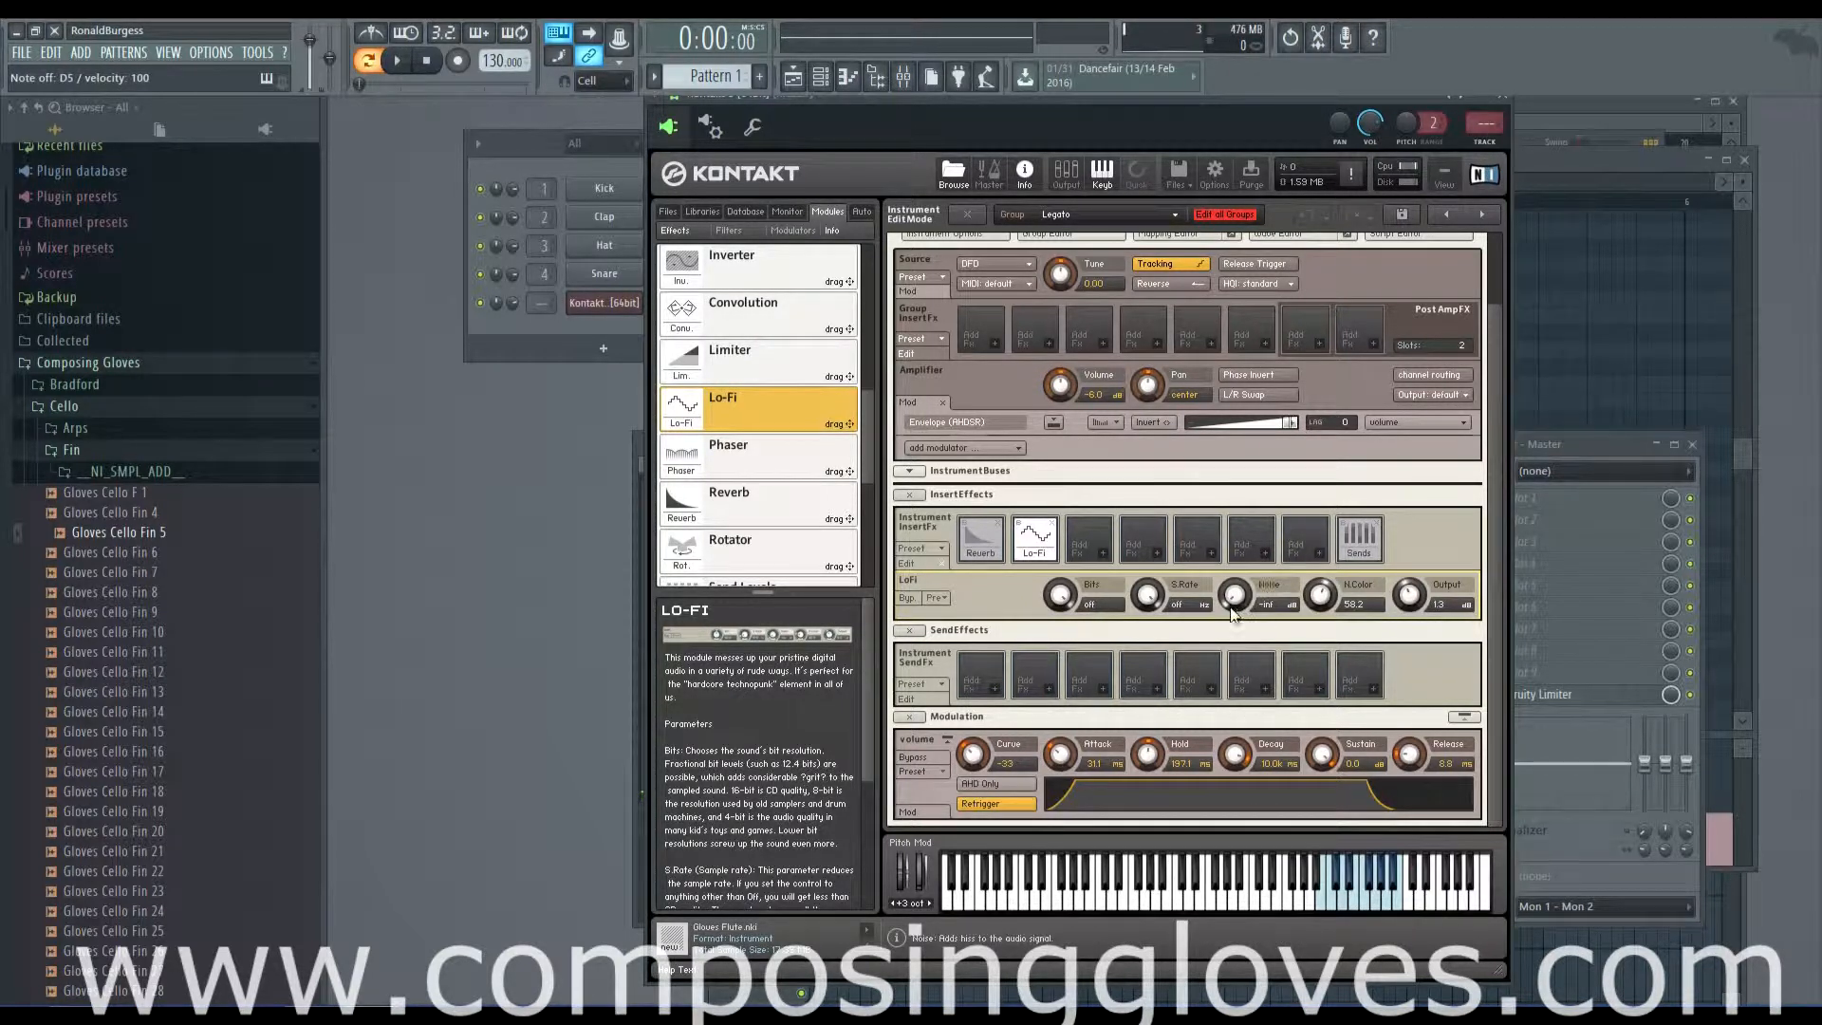
Audition Lo-Fi noise at -5.1 dB with noise color 14.3, and settle on noise -29.2 dB with color 100.0
{"action": "left_click_drag", "start_coordinate": [1234, 596], "coordinate": [1235, 531]}
{"action": "left_click_drag", "start_coordinate": [1236, 598], "coordinate": [1243, 638]}
{"action": "mouse_move", "coordinate": [1327, 605]}
{"action": "left_mouse_down"}
{"action": "mouse_move", "coordinate": [1328, 684]}
{"action": "mouse_move", "coordinate": [1316, 567]}
{"action": "mouse_move", "coordinate": [1234, 575]}
{"action": "mouse_move", "coordinate": [1243, 545]}
{"action": "mouse_move", "coordinate": [1329, 616]}
{"action": "mouse_move", "coordinate": [1333, 702]}
{"action": "mouse_move", "coordinate": [1383, 807]}
{"action": "mouse_move", "coordinate": [1326, 604]}
{"action": "left_mouse_up"}
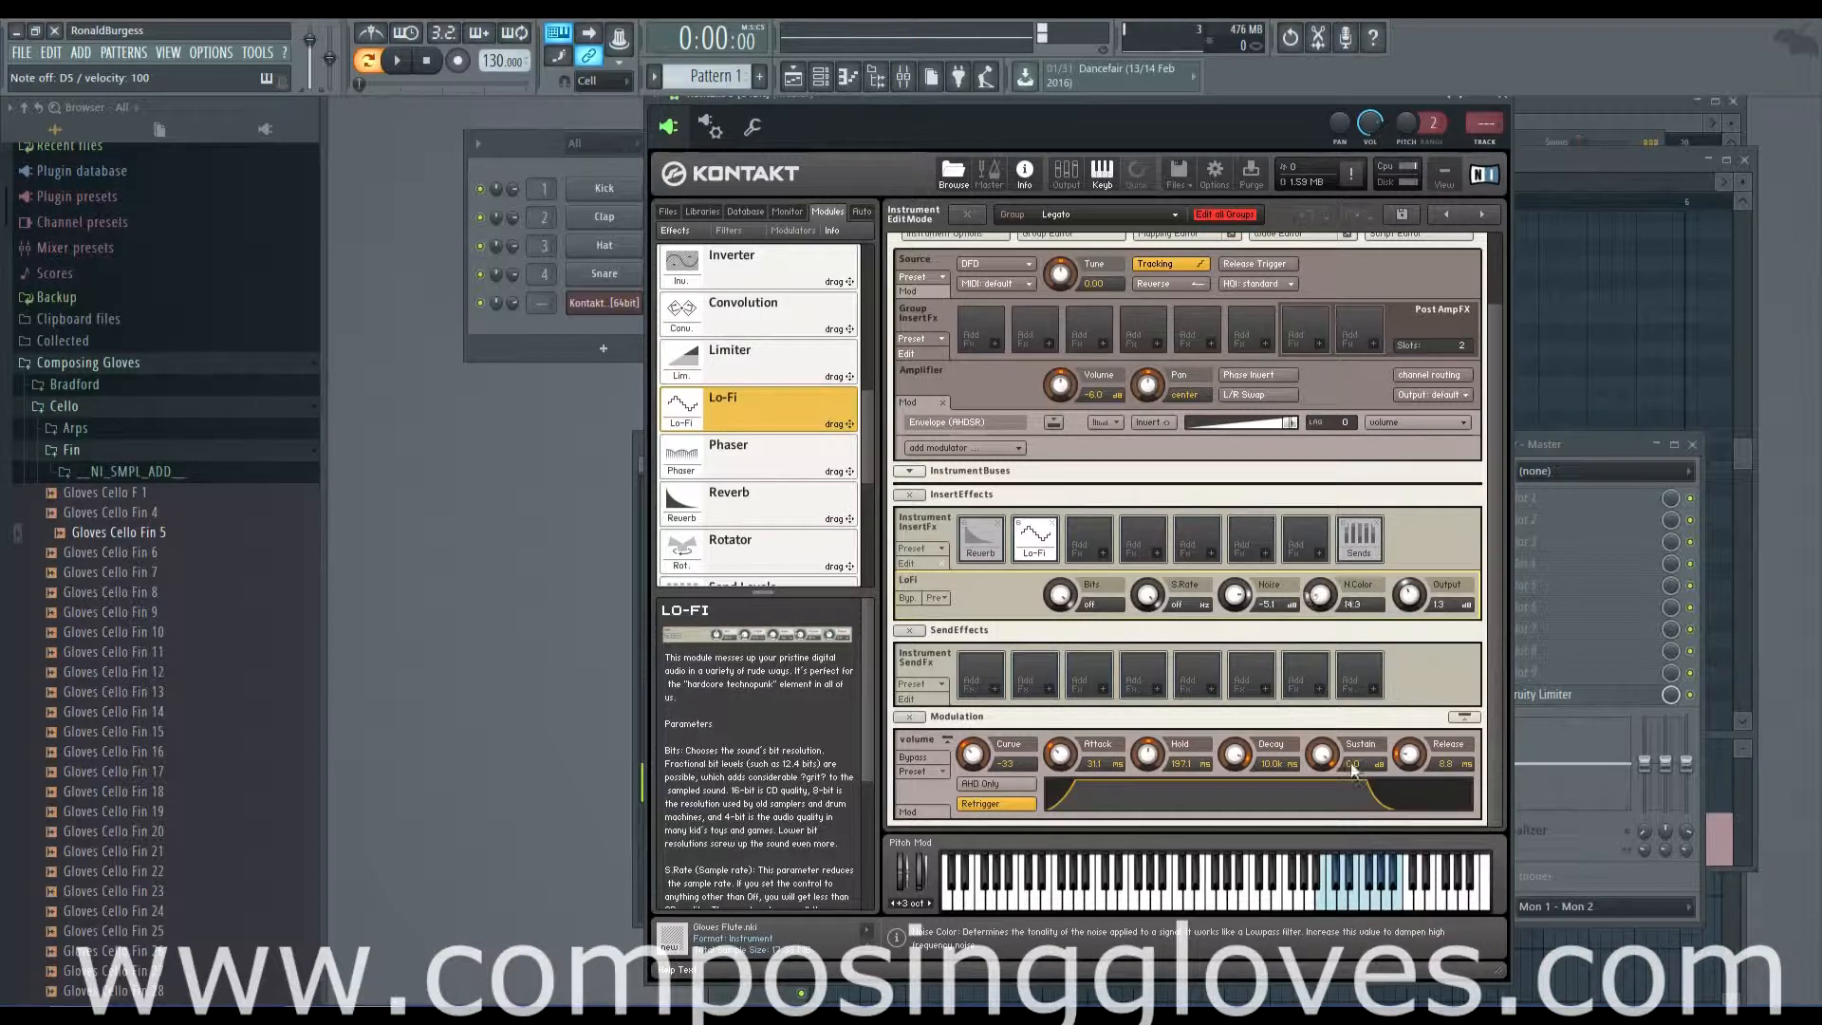
{"action": "left_click_drag", "start_coordinate": [1236, 595], "coordinate": [1243, 716]}
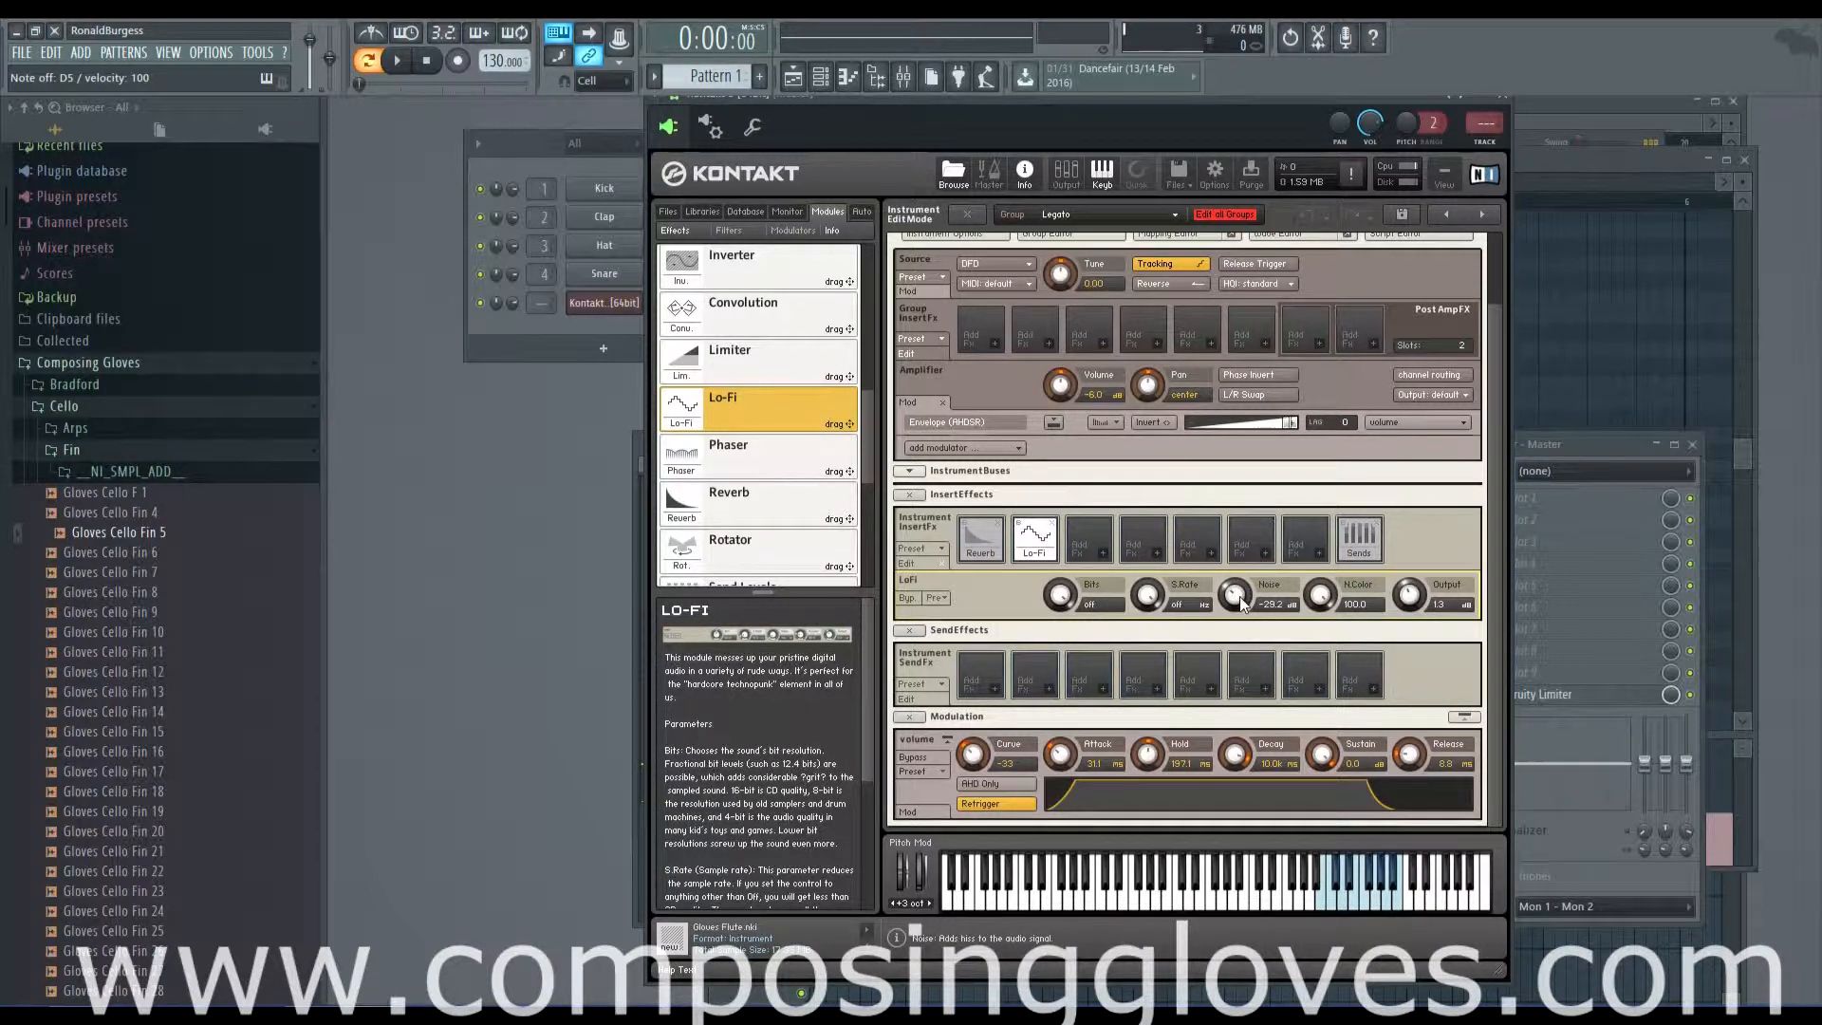
Set the Lo-Fi Bits to 4.0 and audition sample rates including 12.7k, 36.5k and 5.9k
{"action": "left_click_drag", "start_coordinate": [1154, 603], "coordinate": [1154, 710]}
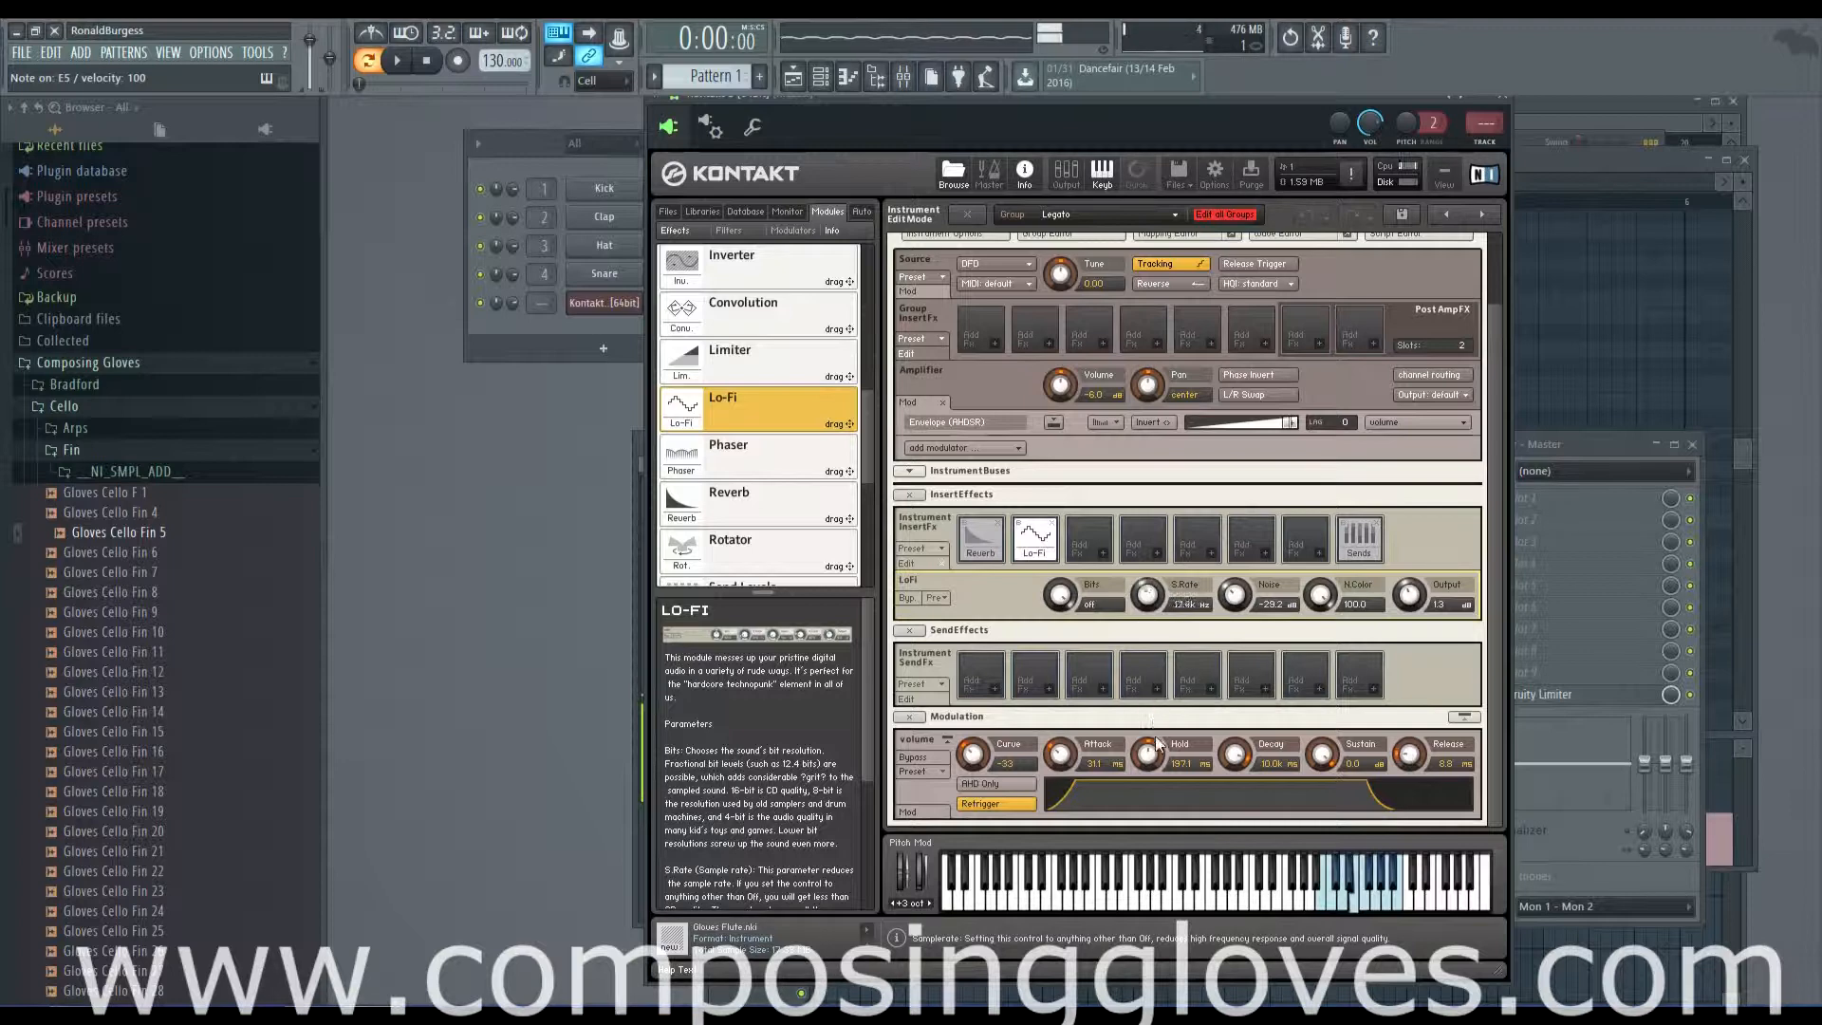
{"action": "left_click_drag", "start_coordinate": [1157, 600], "coordinate": [1089, 779]}
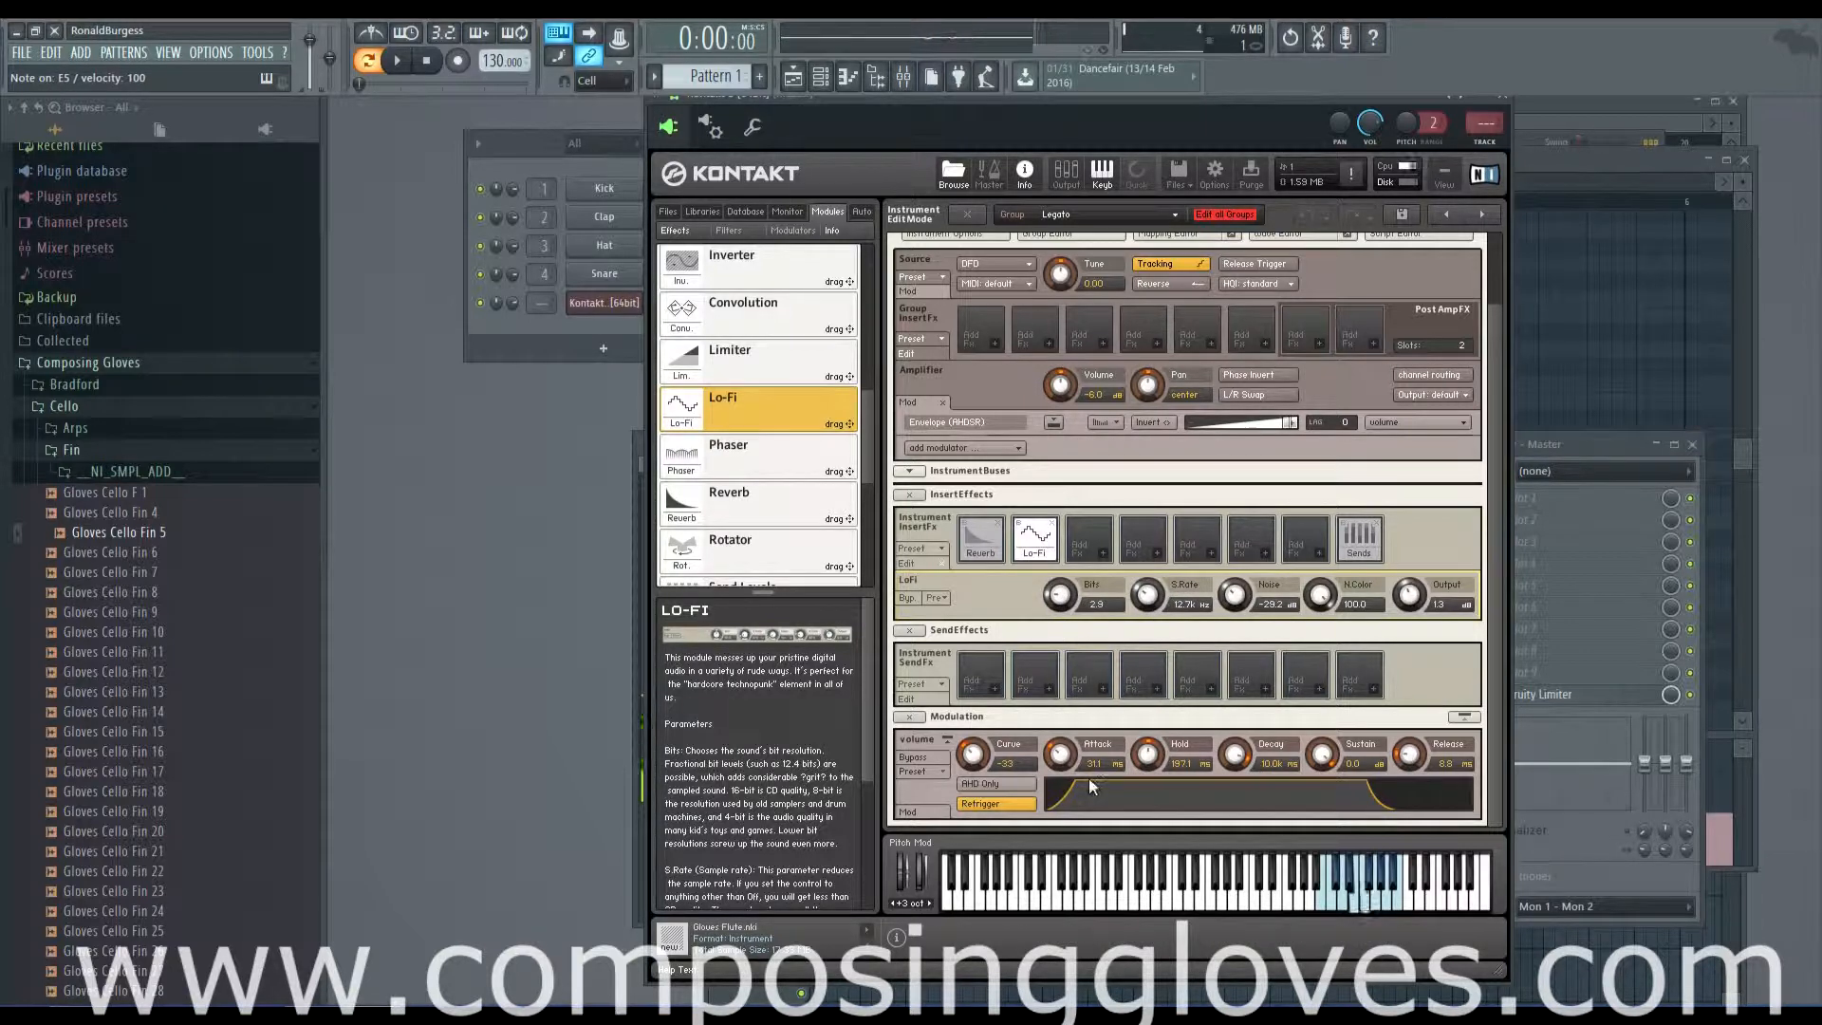
{"action": "left_click_drag", "start_coordinate": [1151, 608], "coordinate": [1149, 494]}
{"action": "left_click_drag", "start_coordinate": [1068, 608], "coordinate": [1067, 585]}
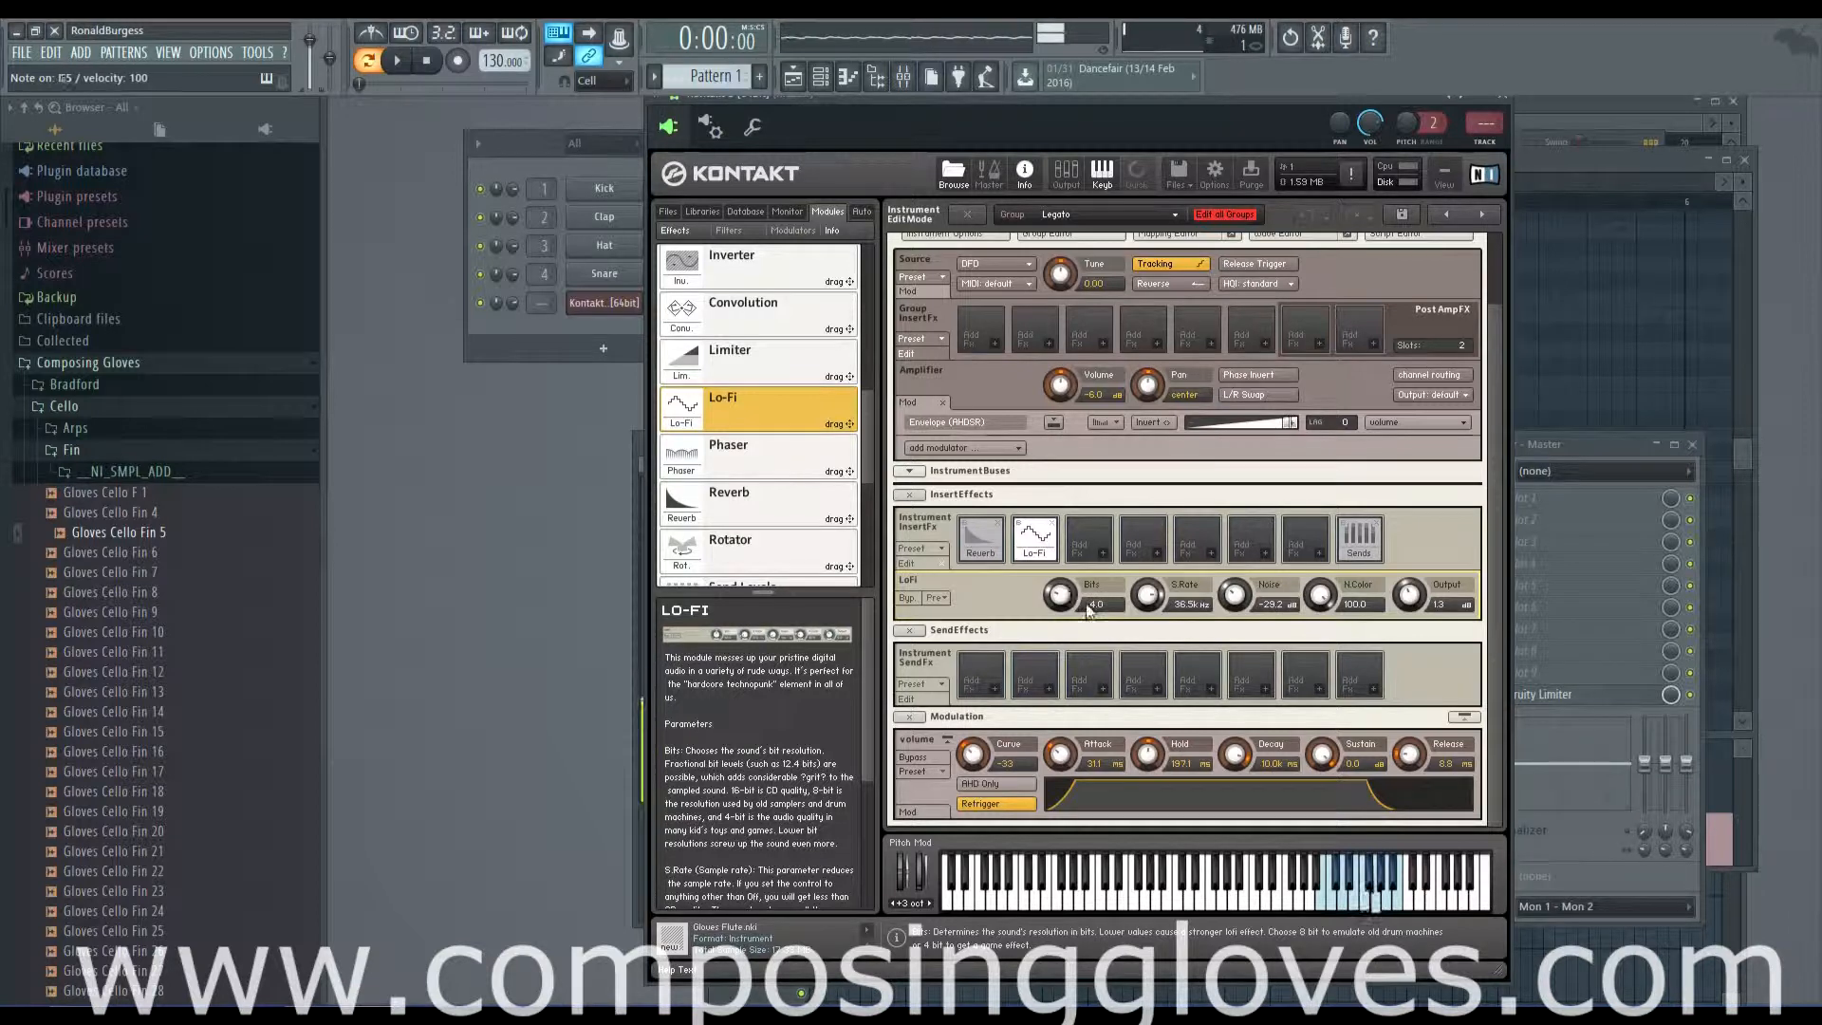
{"action": "left_click_drag", "start_coordinate": [1148, 596], "coordinate": [1150, 683]}
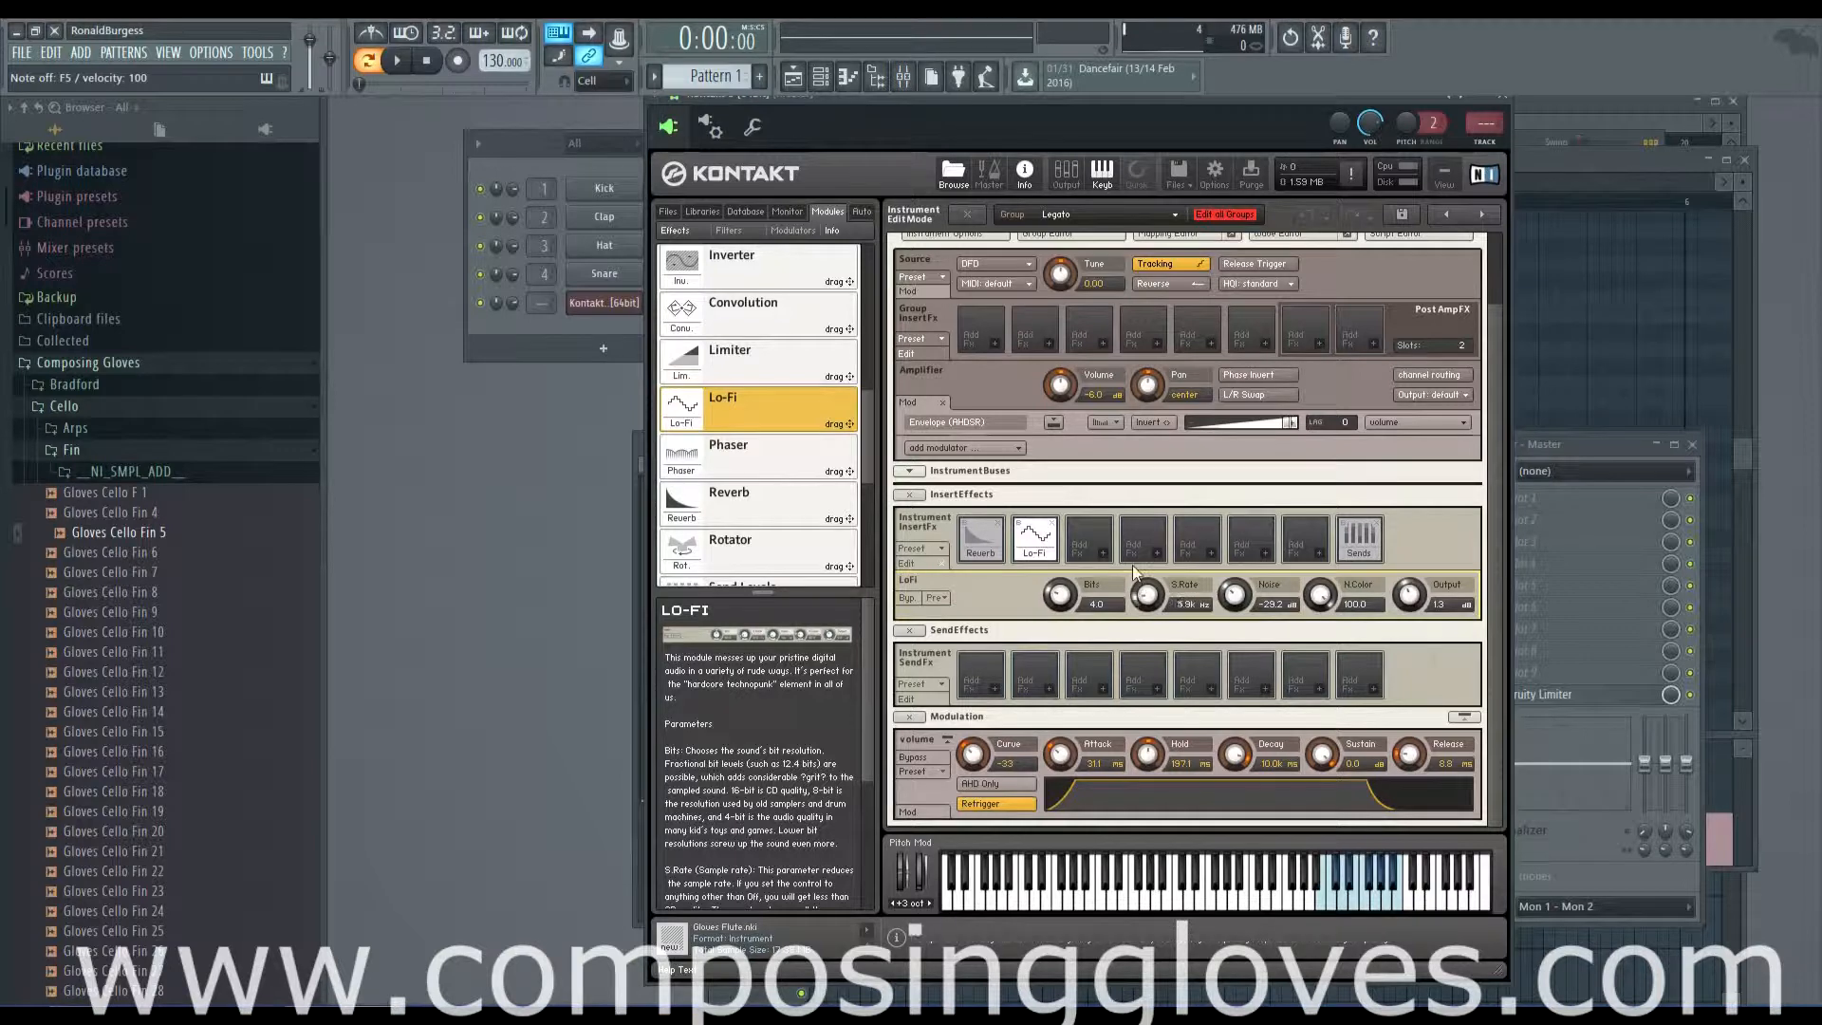
{"action": "mouse_move", "coordinate": [1149, 612]}
{"action": "left_mouse_down"}
{"action": "mouse_move", "coordinate": [1157, 640]}
{"action": "mouse_move", "coordinate": [1155, 596]}
{"action": "left_mouse_up"}
Audition the Lo-Fi factory presets 4Bits11khz and 8Bits11khz
{"action": "left_click", "coordinate": [937, 598]}
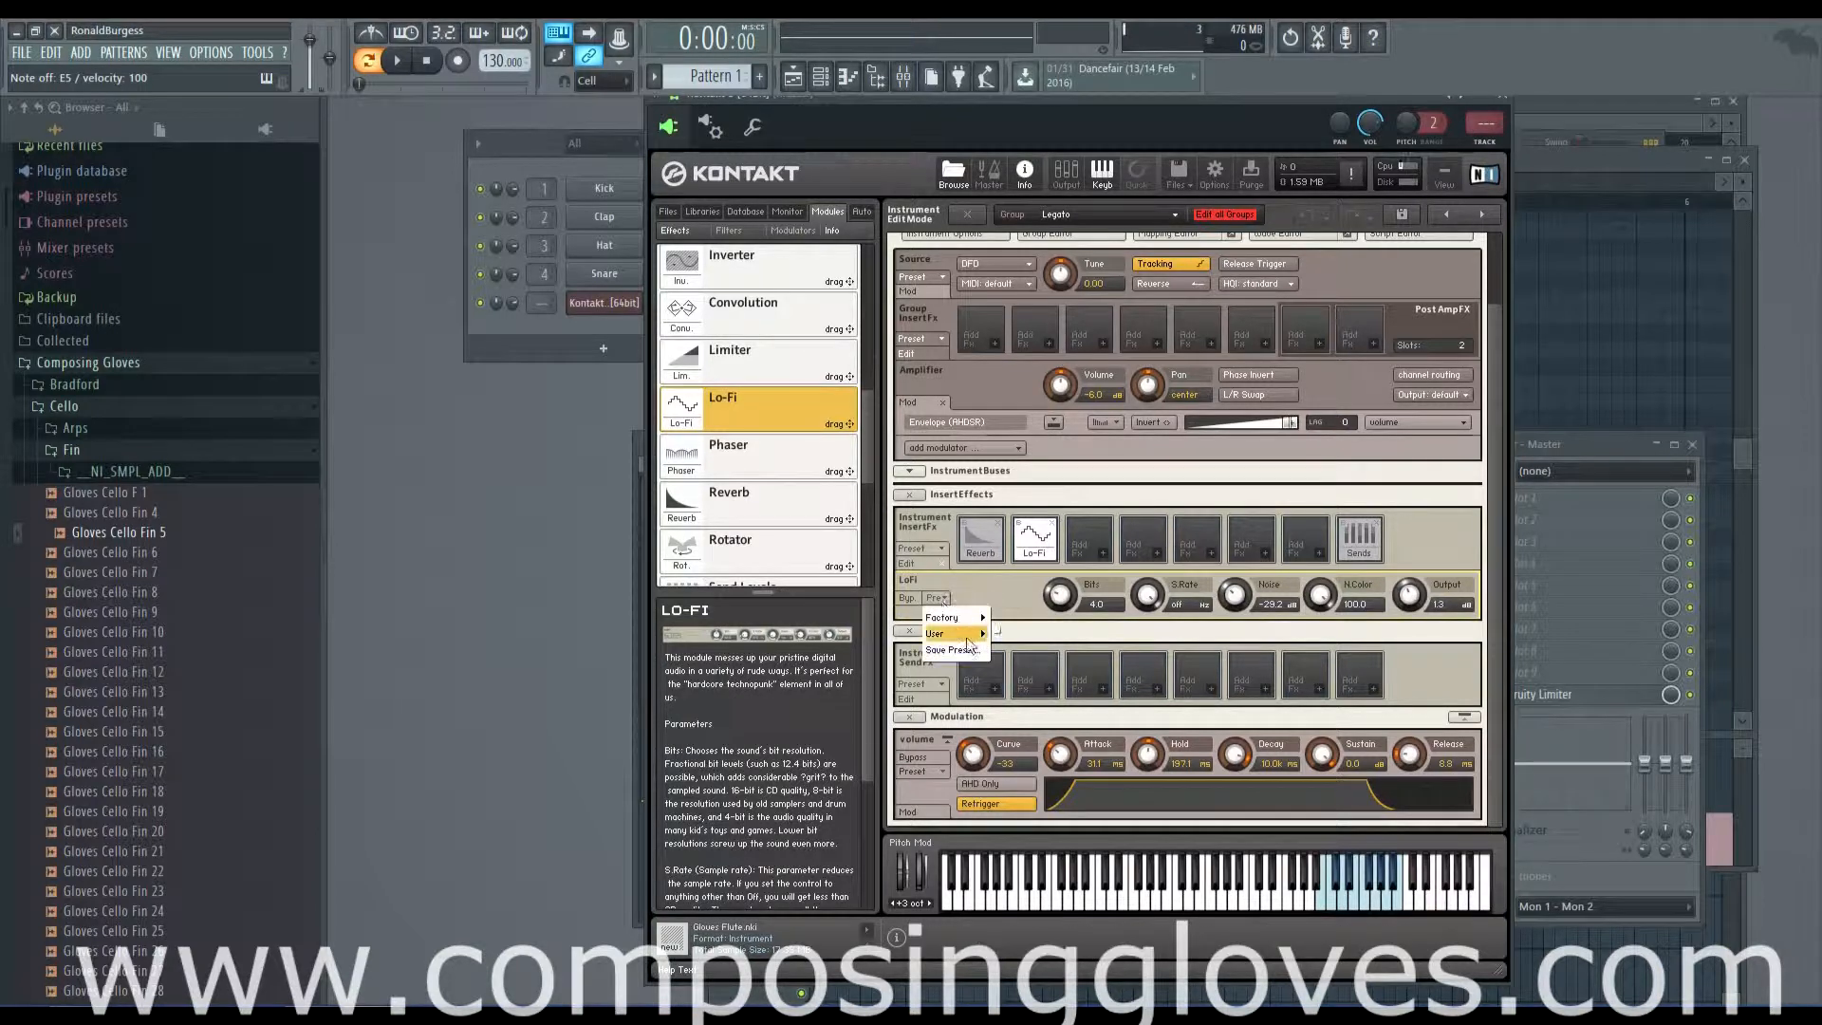
{"action": "mouse_move", "coordinate": [968, 621]}
{"action": "left_click", "coordinate": [1051, 619]}
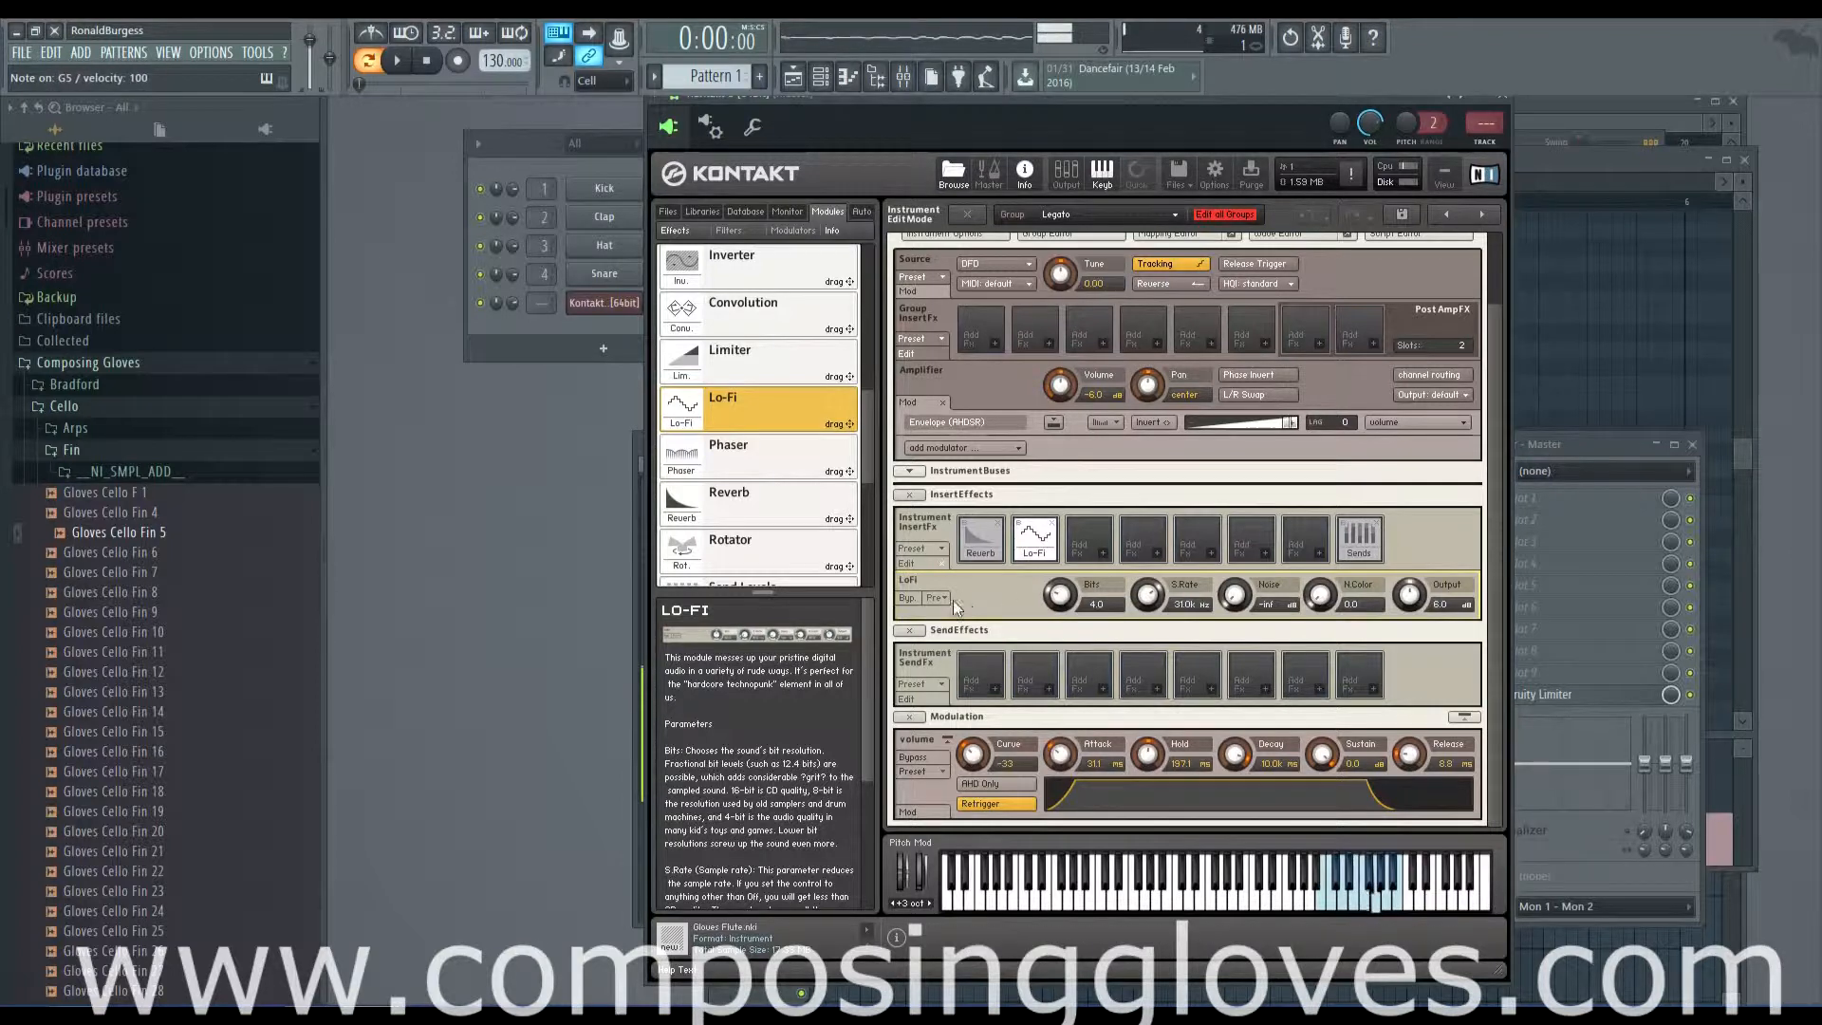
{"action": "left_click", "coordinate": [937, 597]}
{"action": "mouse_move", "coordinate": [970, 618]}
{"action": "left_click", "coordinate": [1059, 638]}
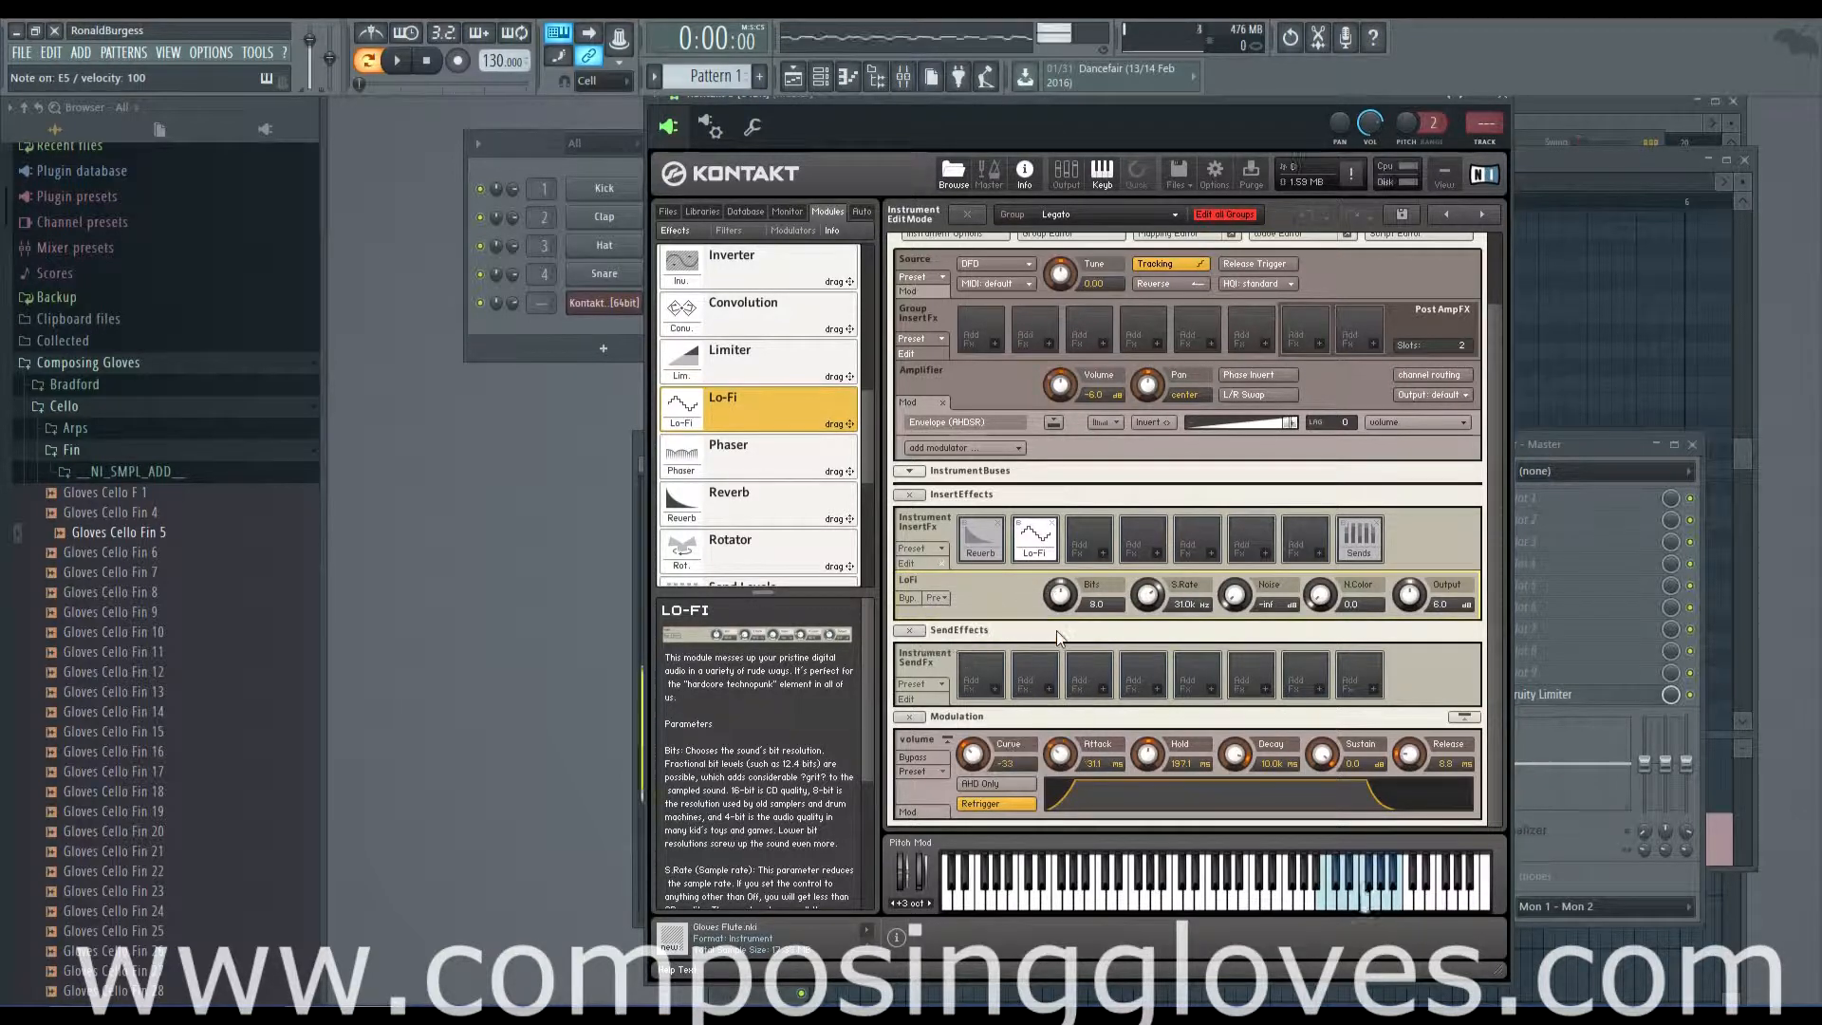
Load the Lo-Fi factory preset No Kontakt, set its noise color to 65.0, and stop the sound
{"action": "left_click", "coordinate": [939, 598]}
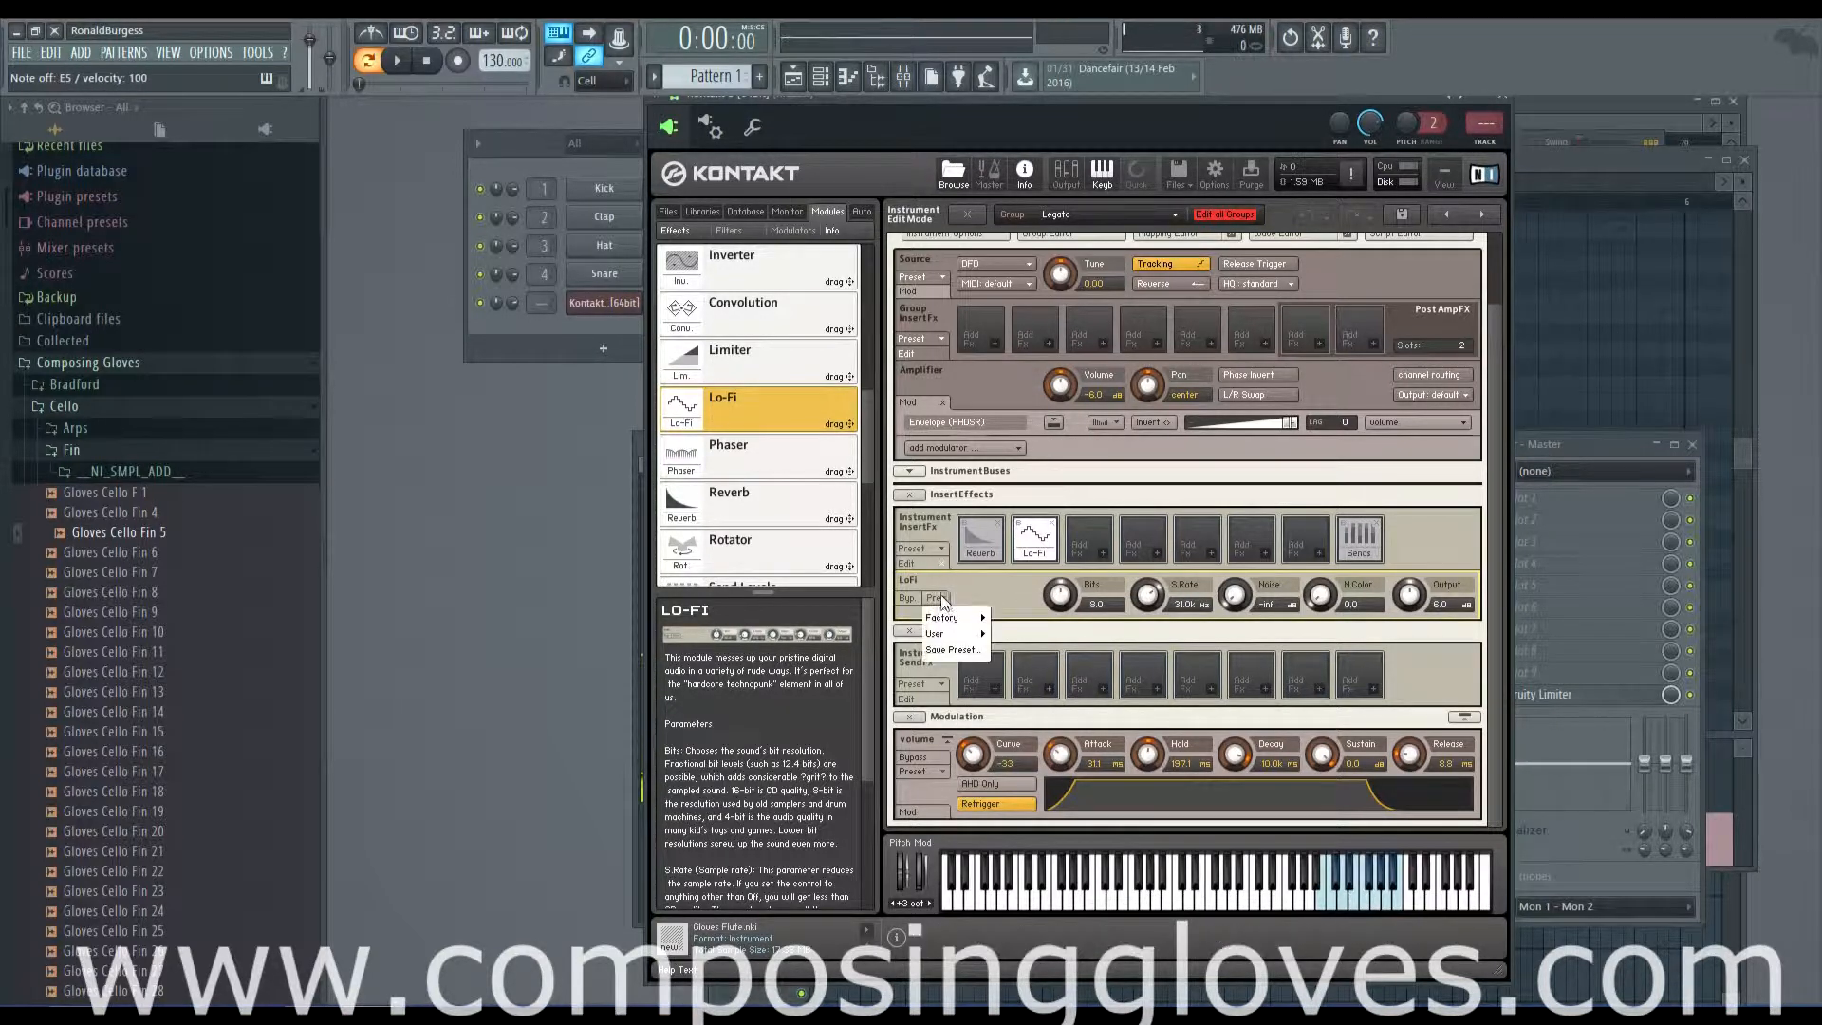
{"action": "mouse_move", "coordinate": [955, 618]}
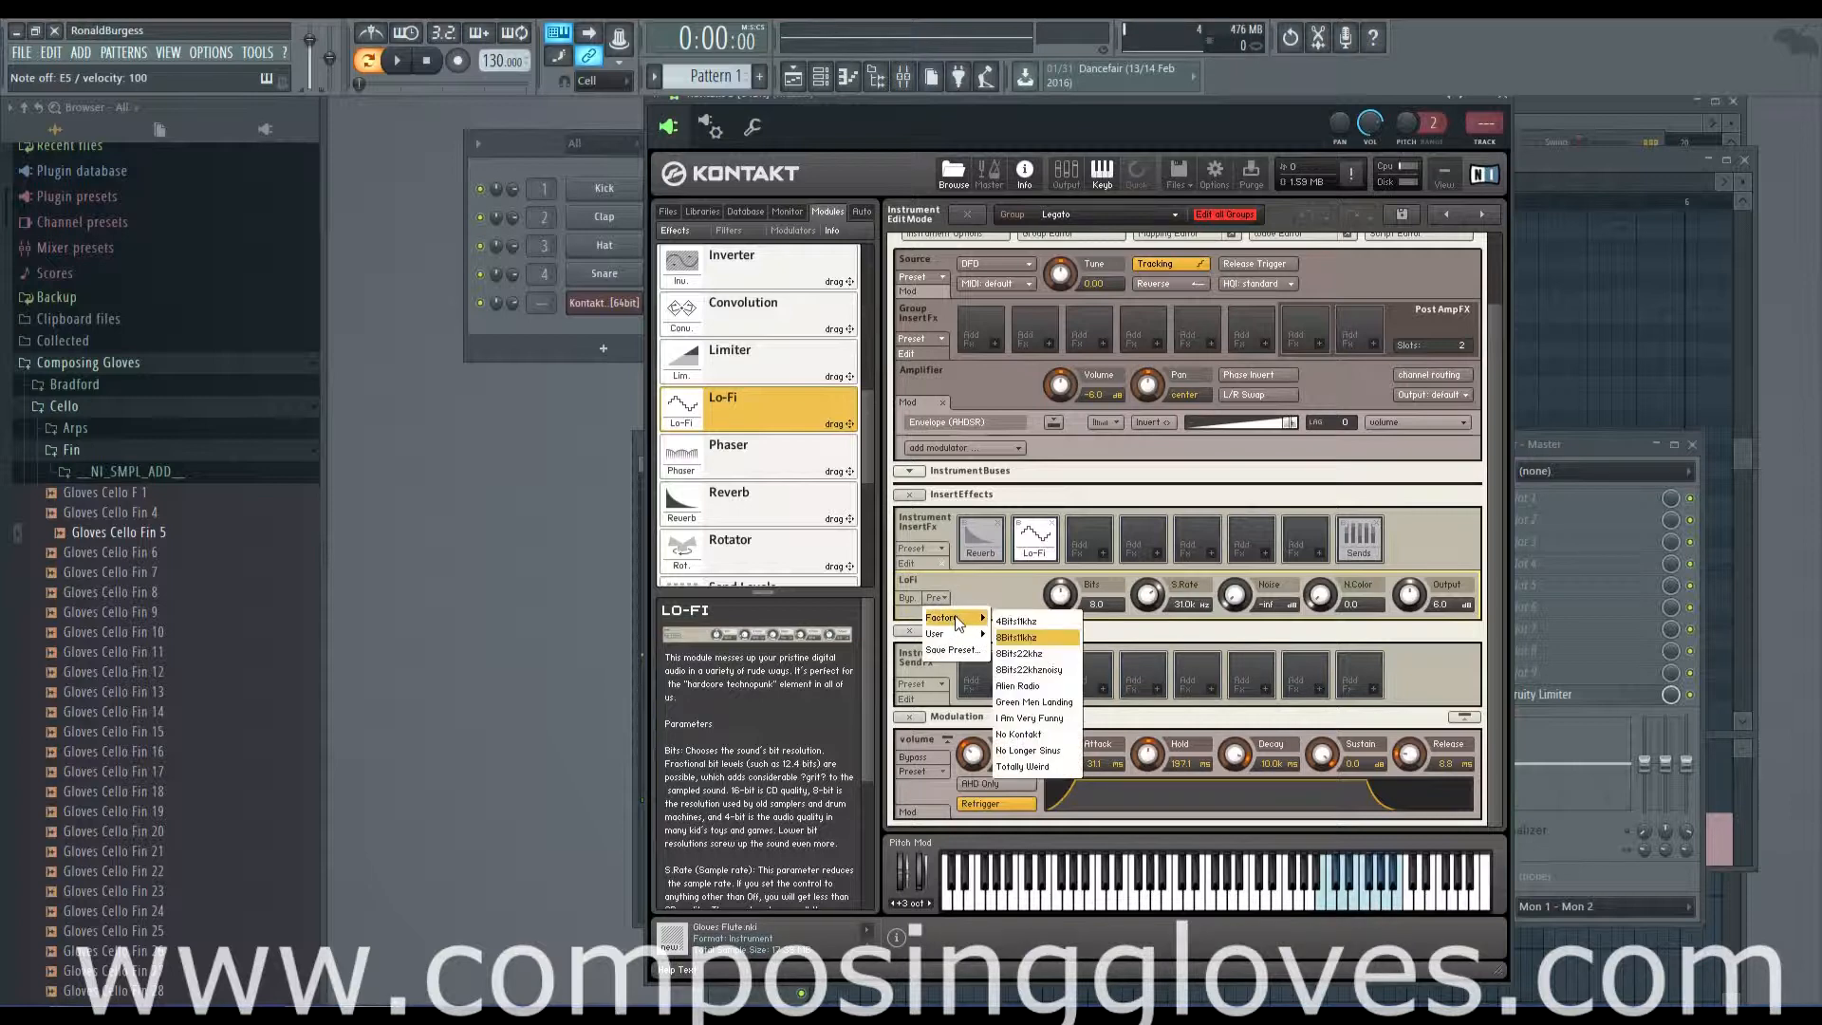
{"action": "left_click", "coordinate": [1063, 735]}
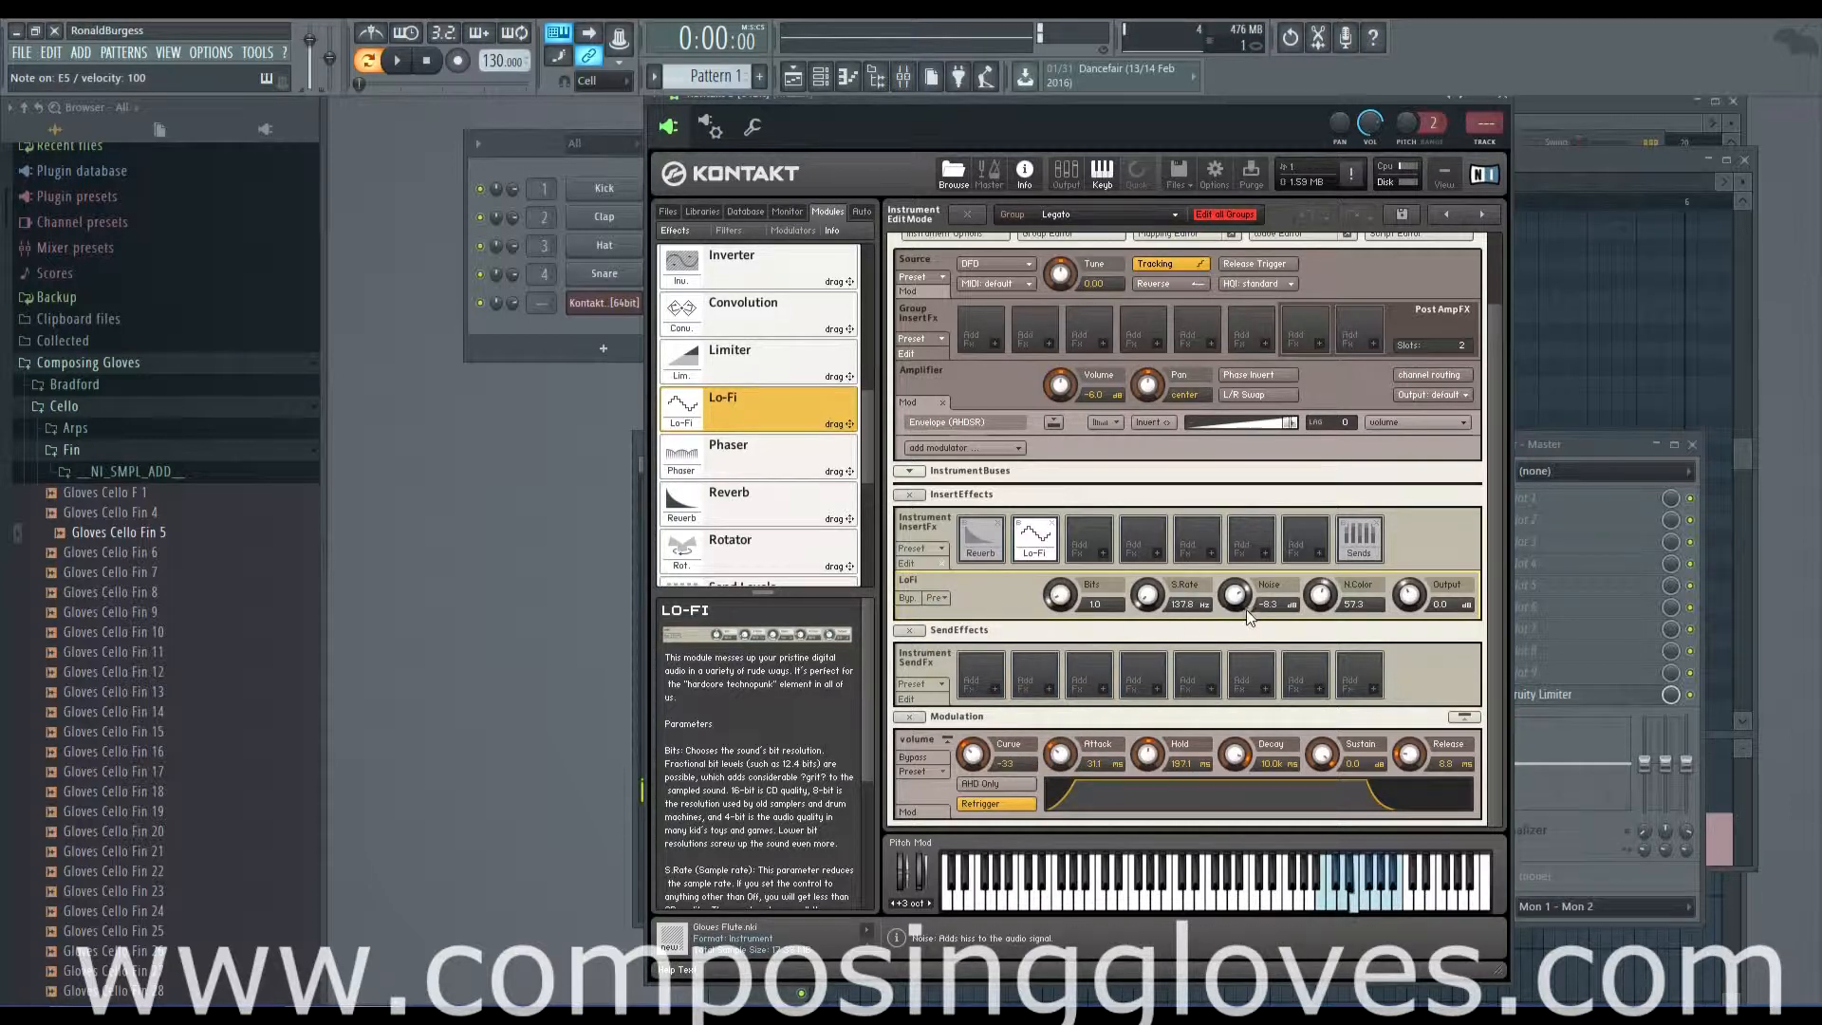
{"action": "left_click_drag", "start_coordinate": [1321, 599], "coordinate": [1329, 681]}
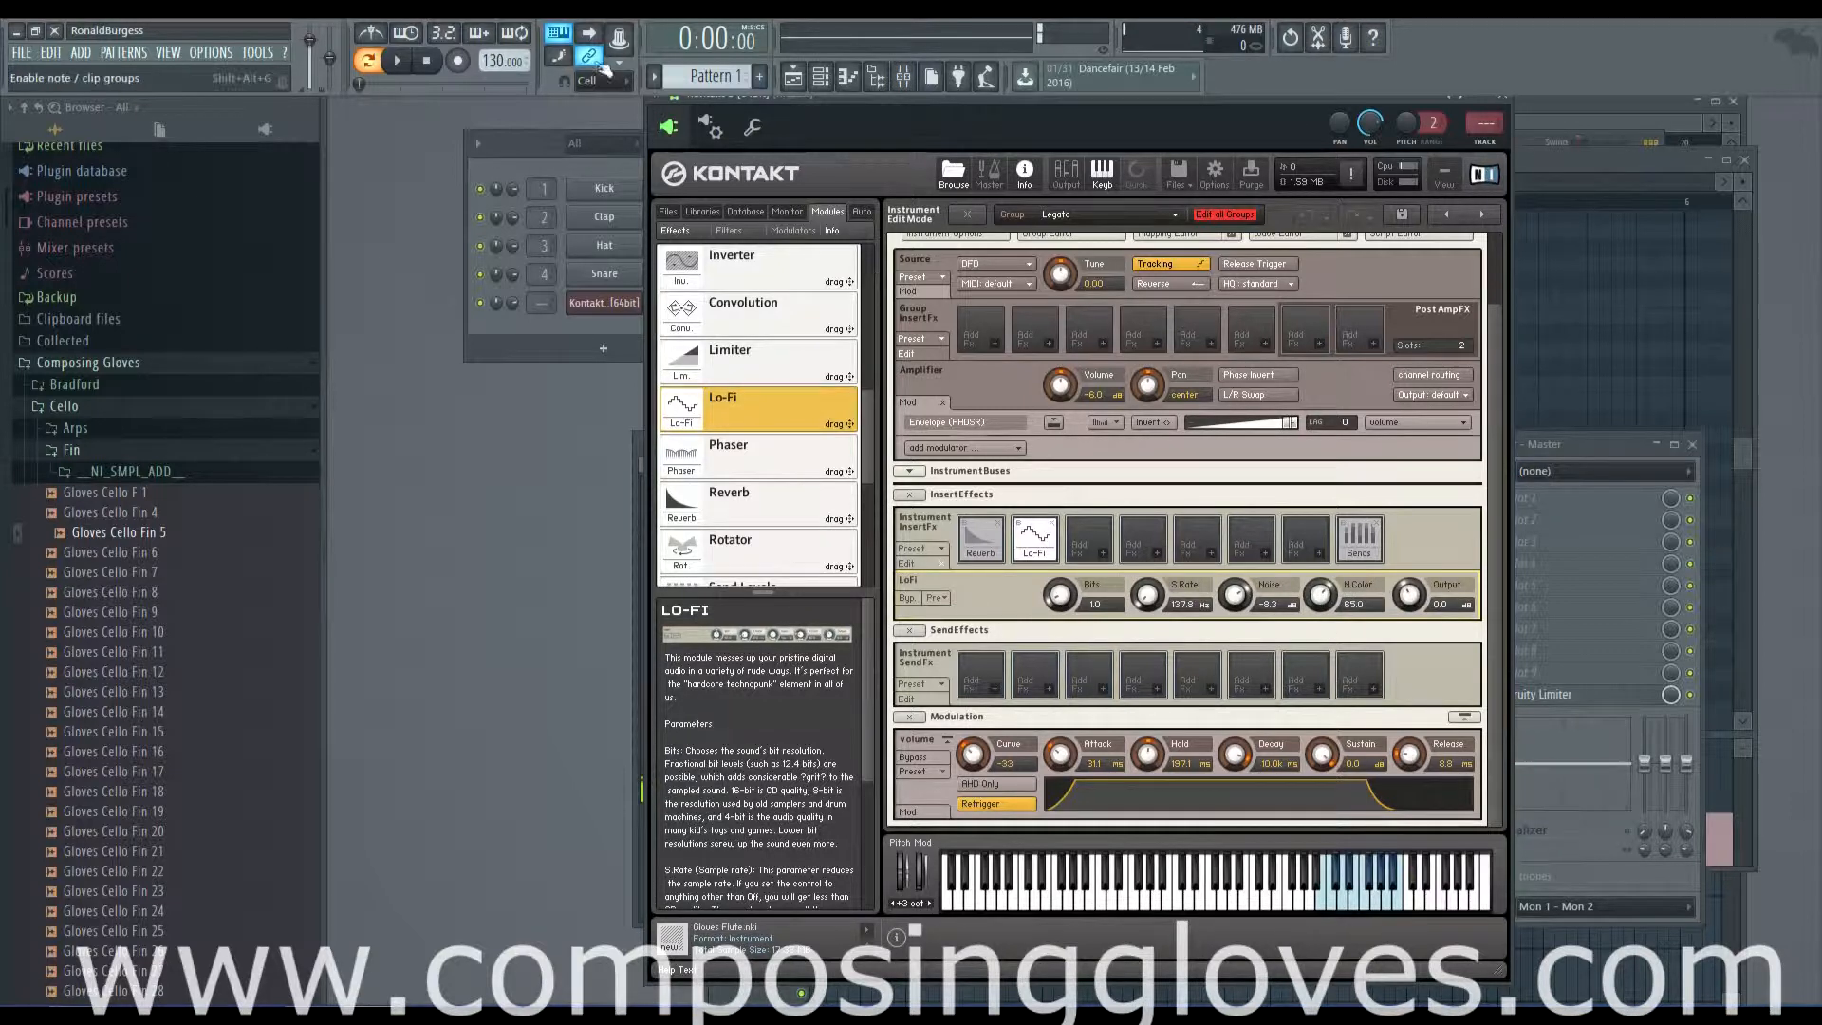
{"action": "left_click", "coordinate": [429, 63]}
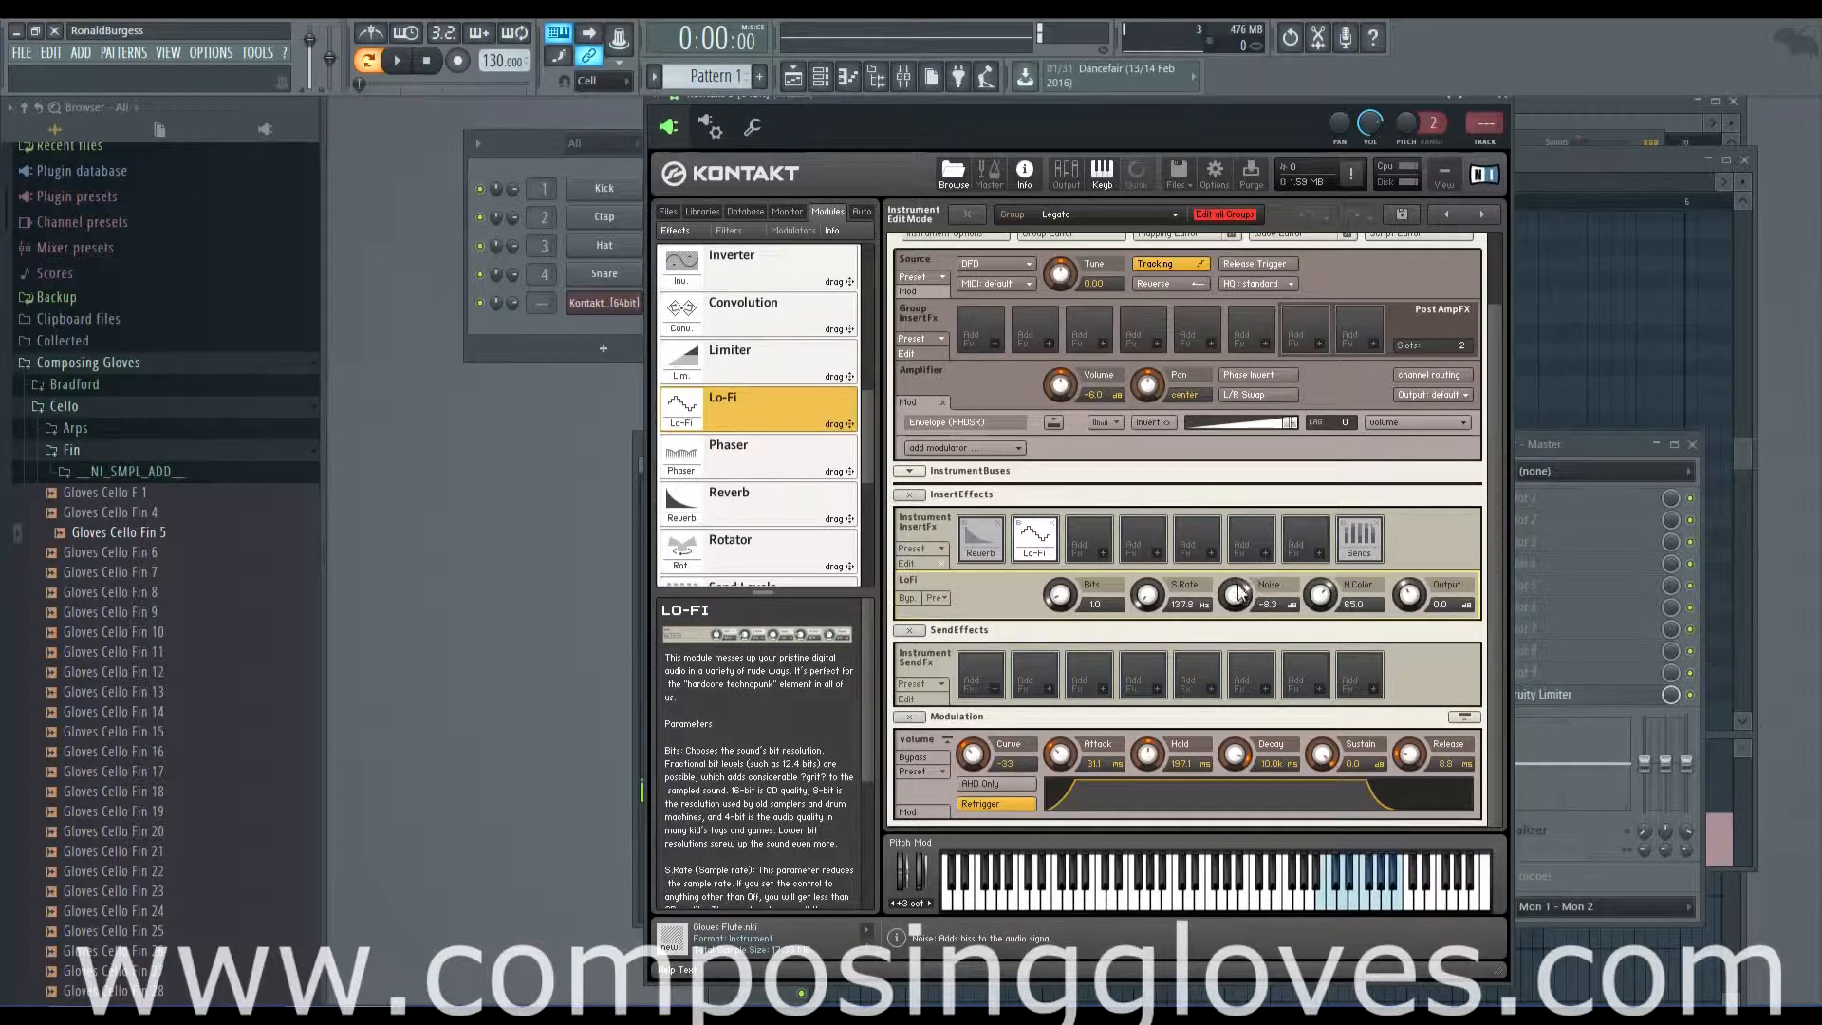
Add a Kontakt 5 [64bit] channel and load Cello Solo from the Kontakt Factory Library into it
{"action": "left_click", "coordinate": [563, 322]}
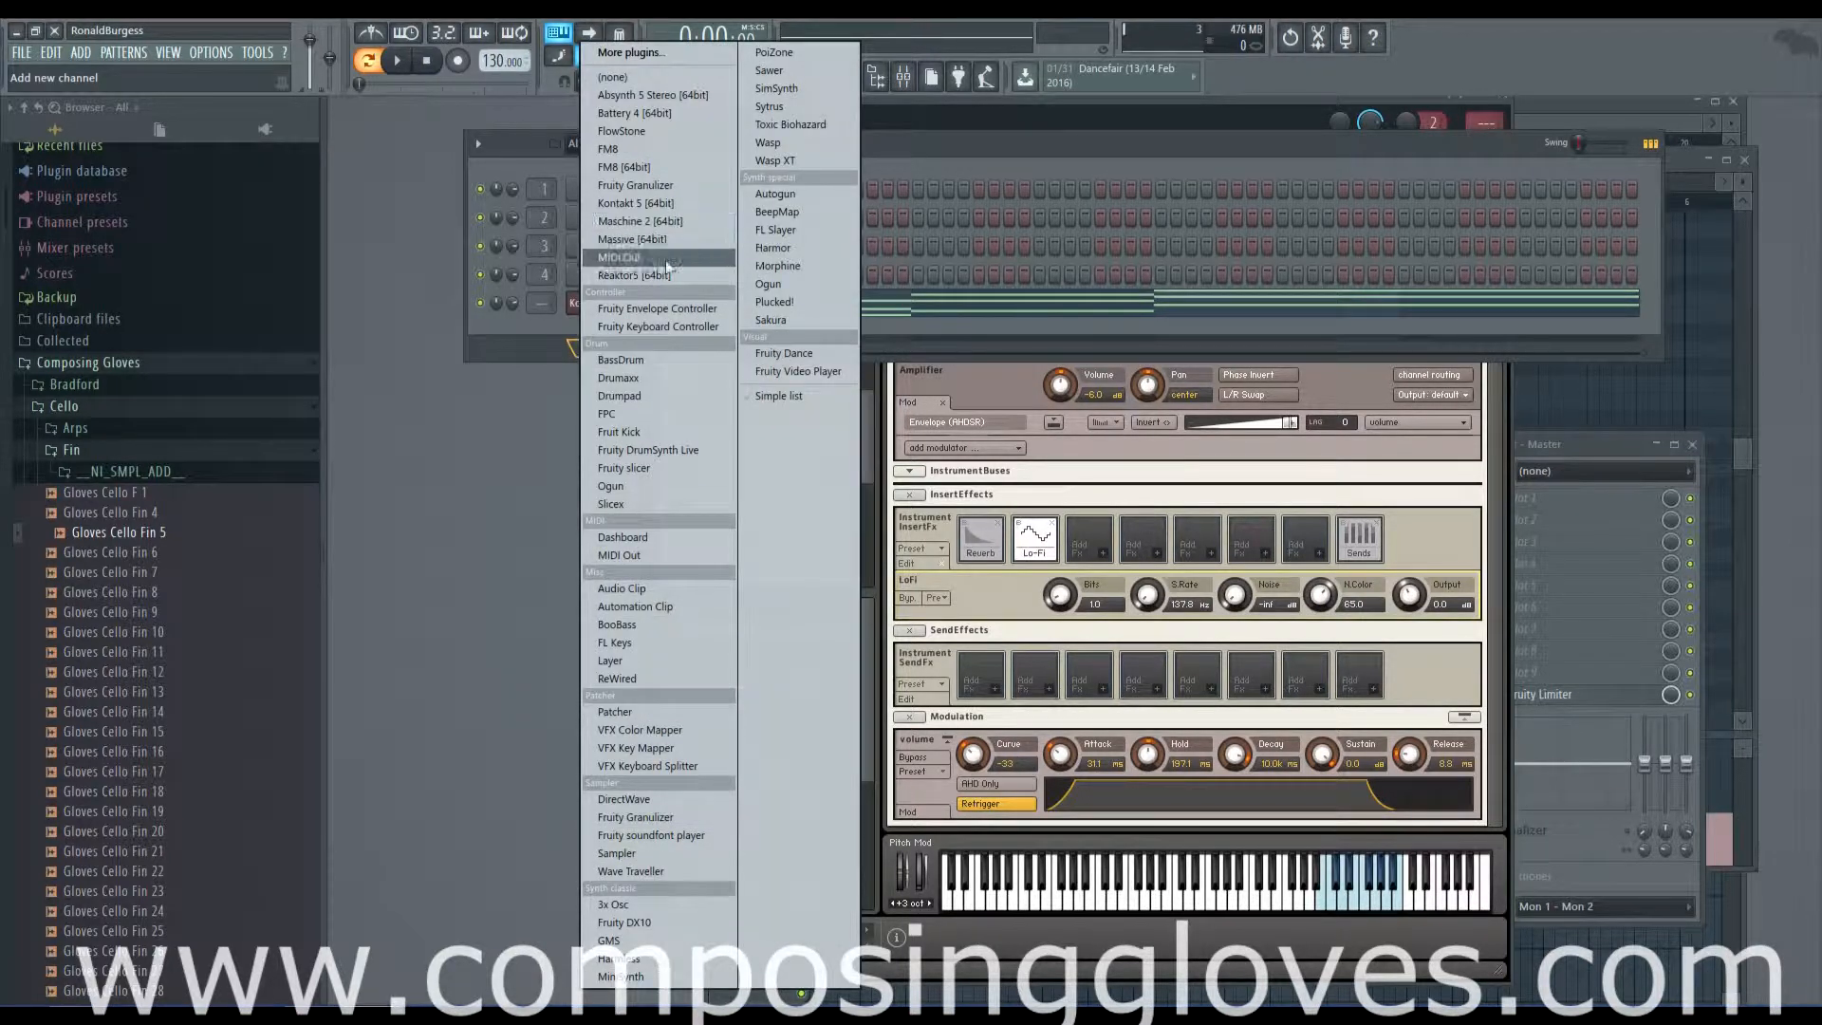
{"action": "left_click", "coordinate": [680, 203]}
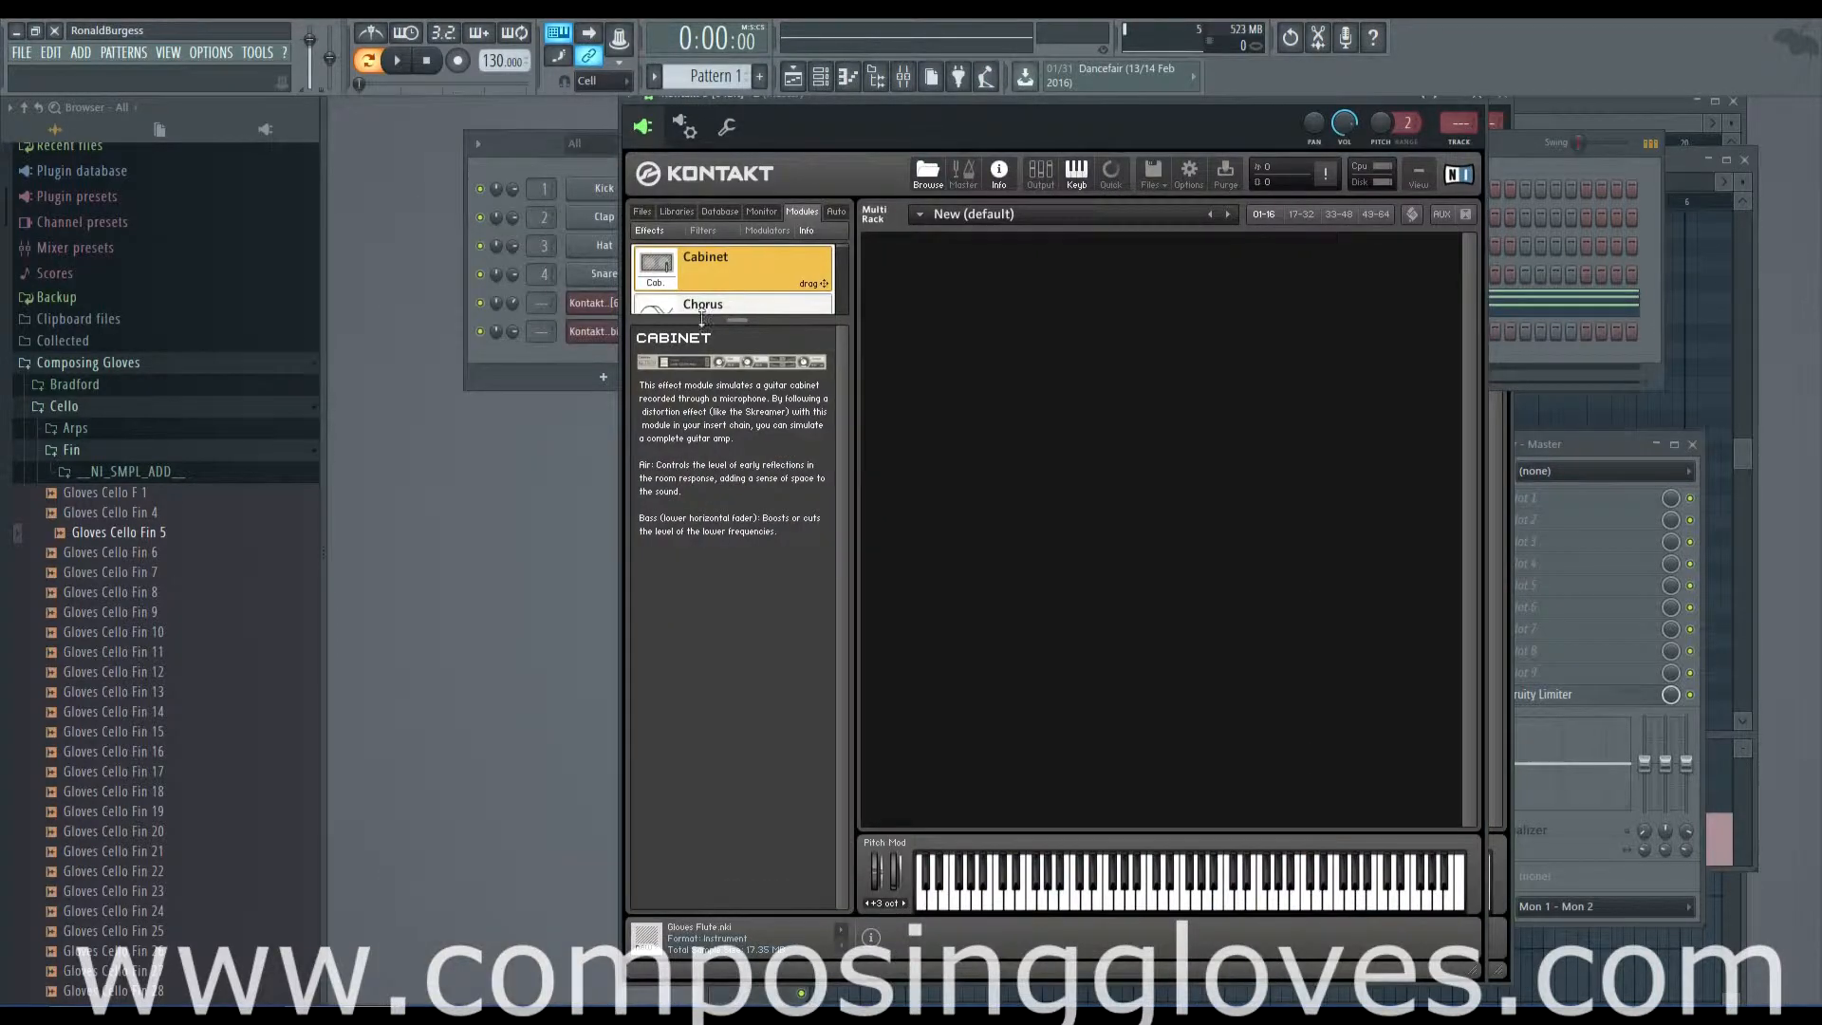
{"action": "left_click_drag", "start_coordinate": [742, 320], "coordinate": [746, 647]}
{"action": "left_click", "coordinate": [677, 210]}
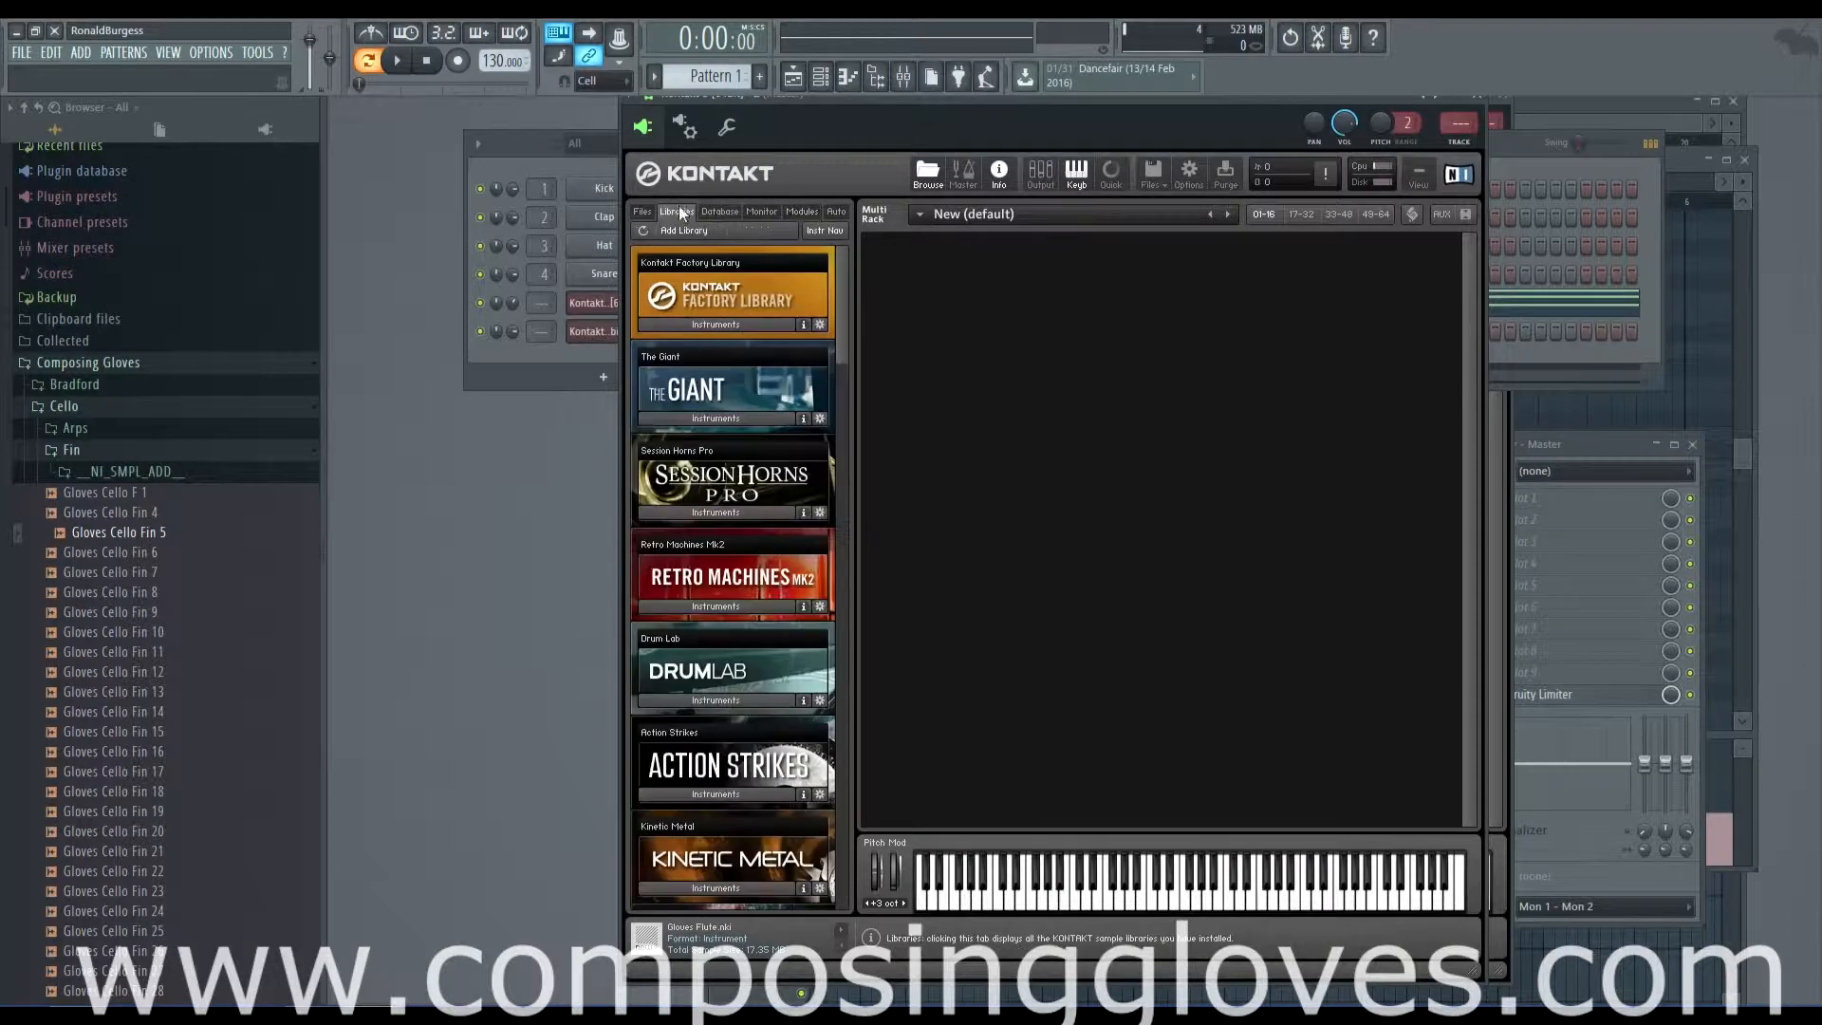
{"action": "left_click", "coordinate": [731, 326]}
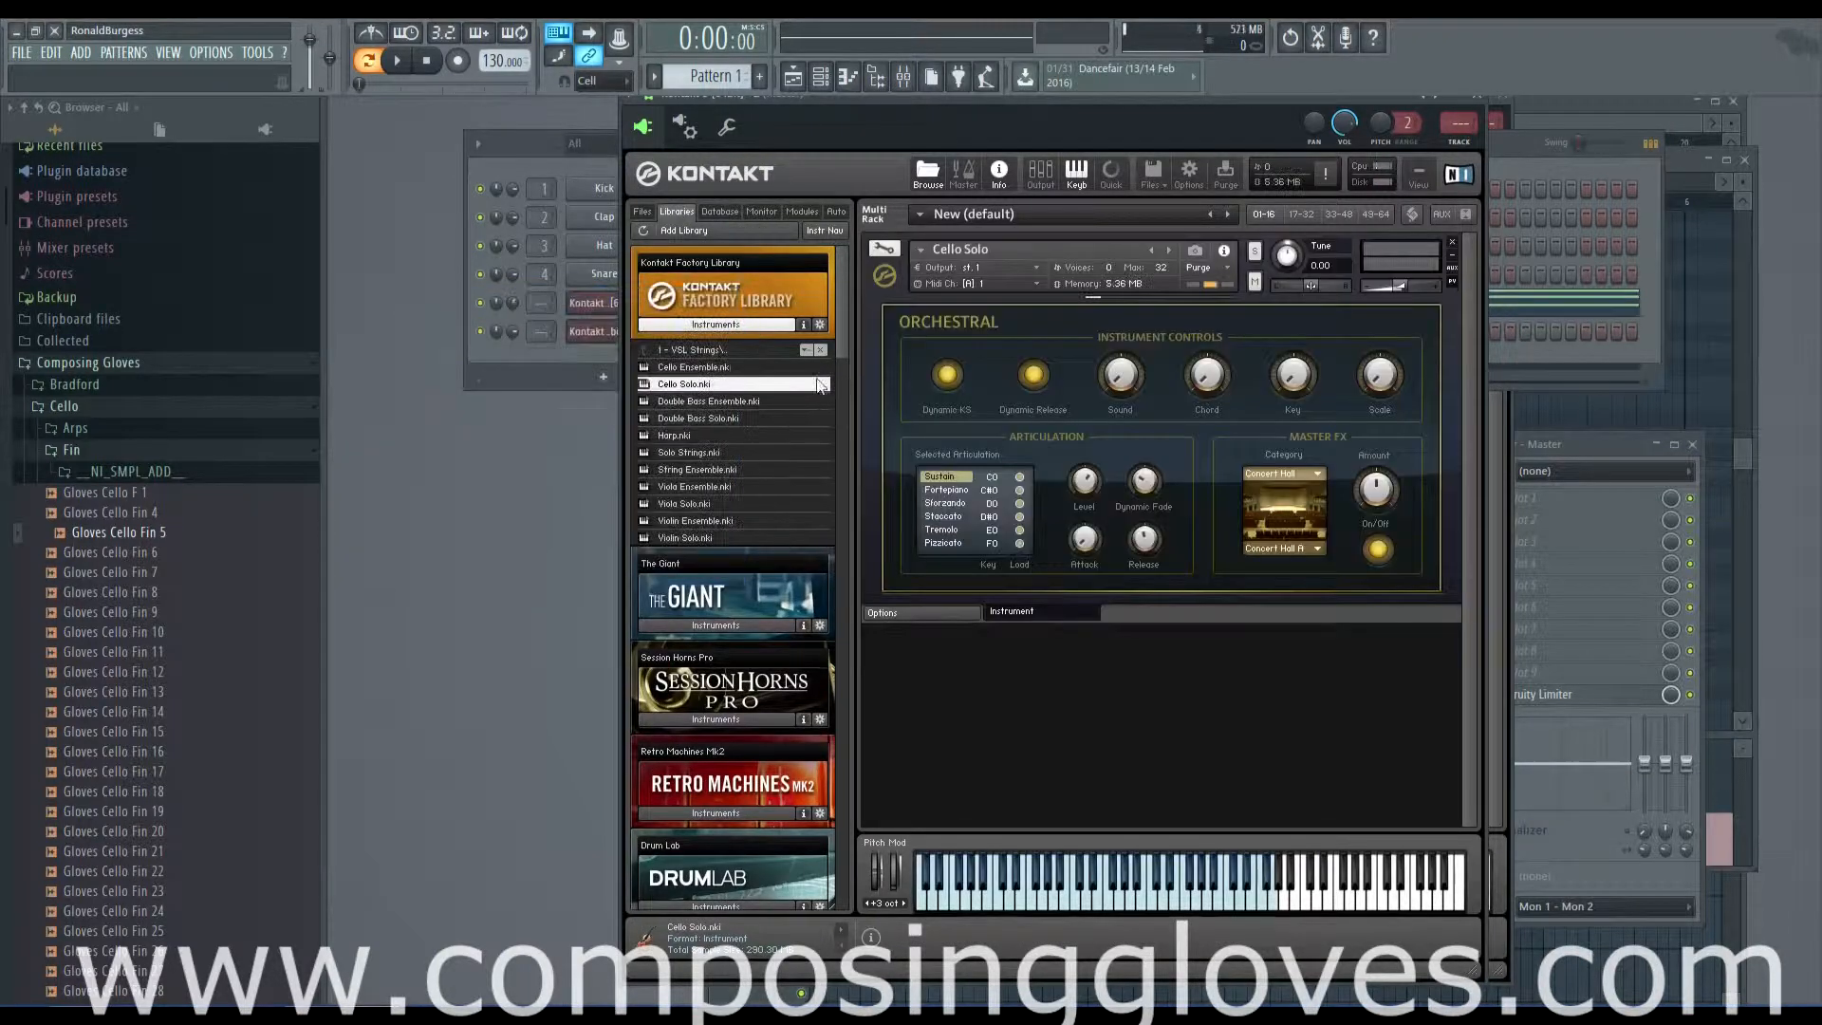
Open Cello Solo for instrument editing, expand its insert effects, and browse the available effect modules as far as Lo-Fi
{"action": "left_click", "coordinate": [892, 251]}
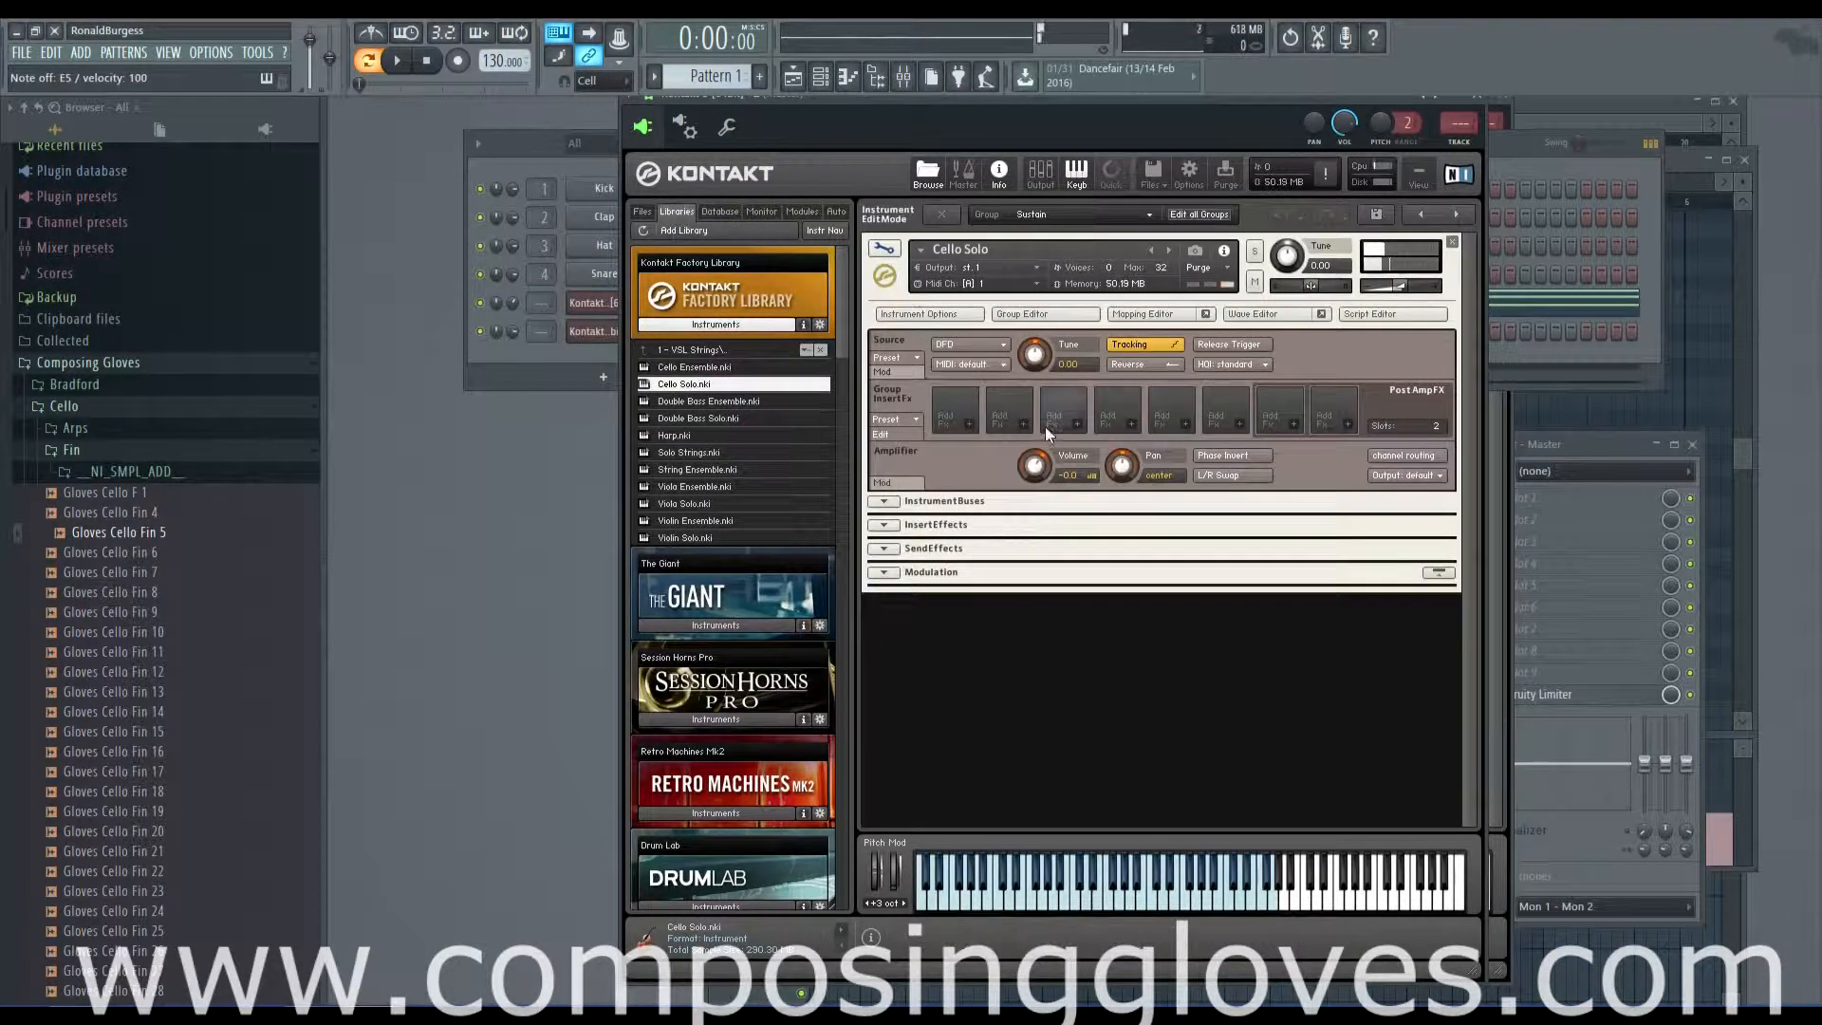
{"action": "left_click", "coordinate": [884, 524]}
{"action": "left_click", "coordinate": [729, 212]}
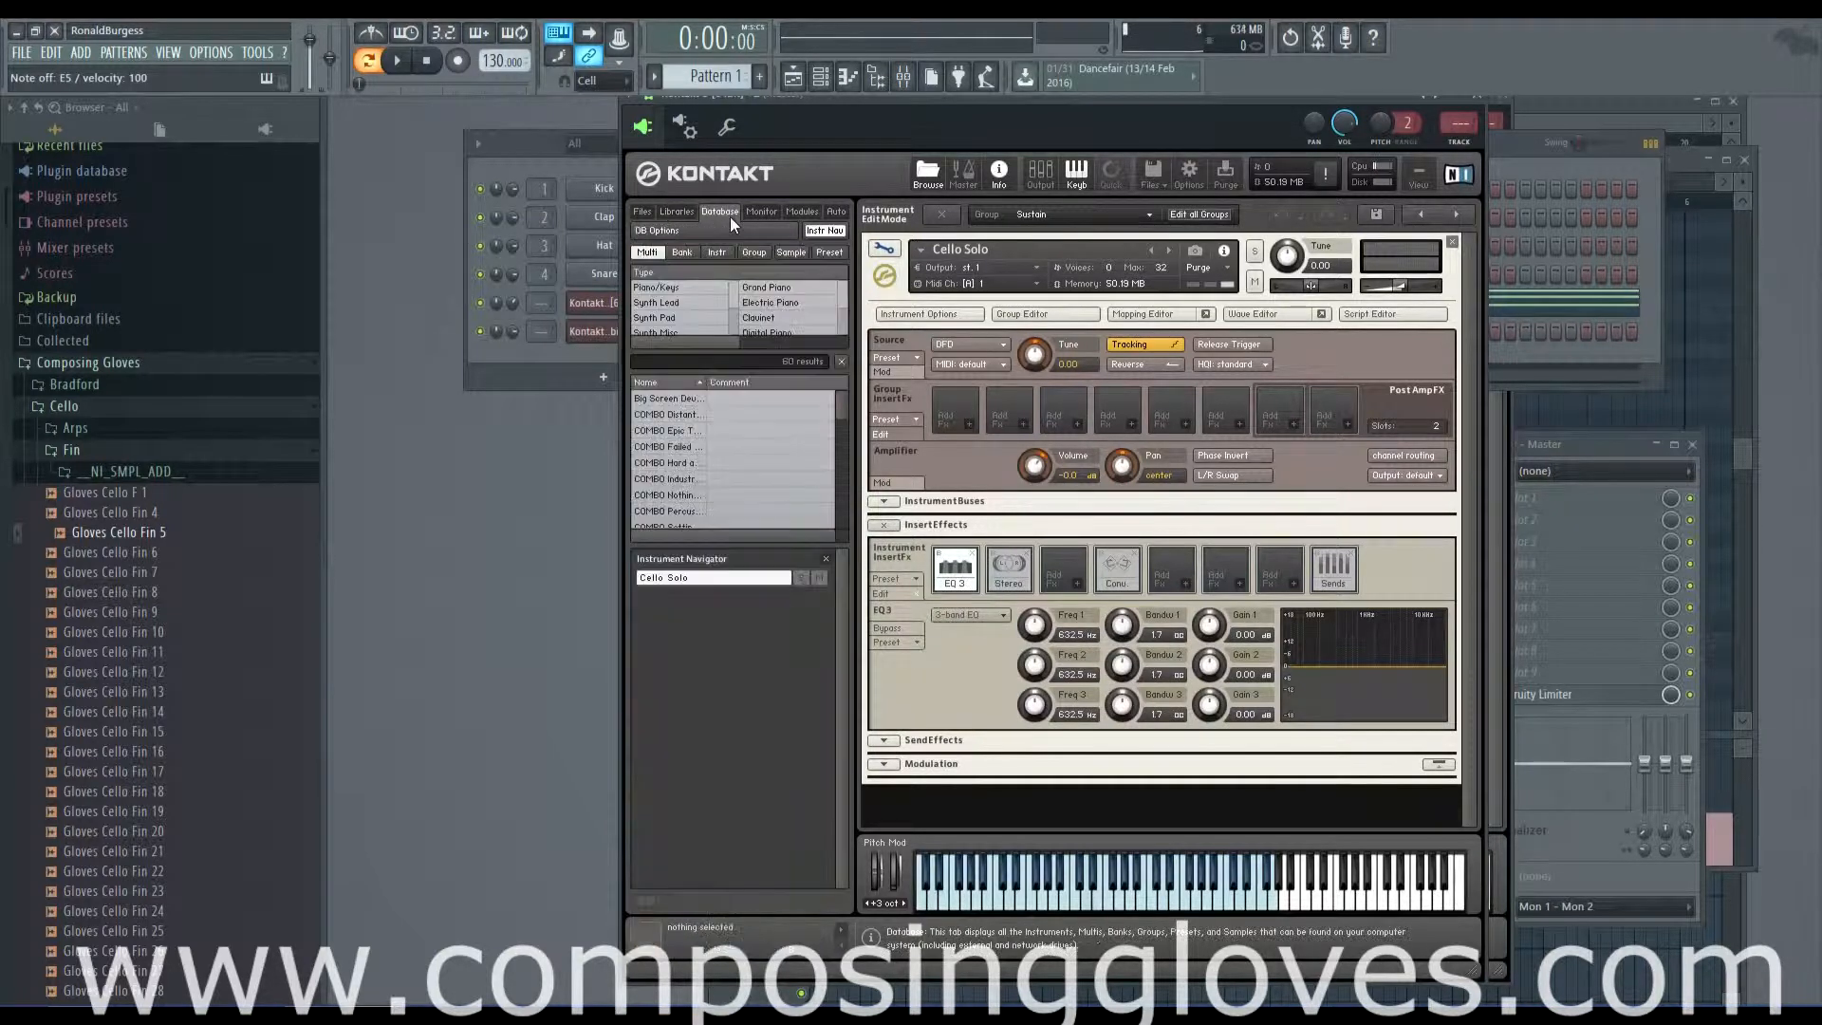
{"action": "left_click", "coordinate": [802, 212]}
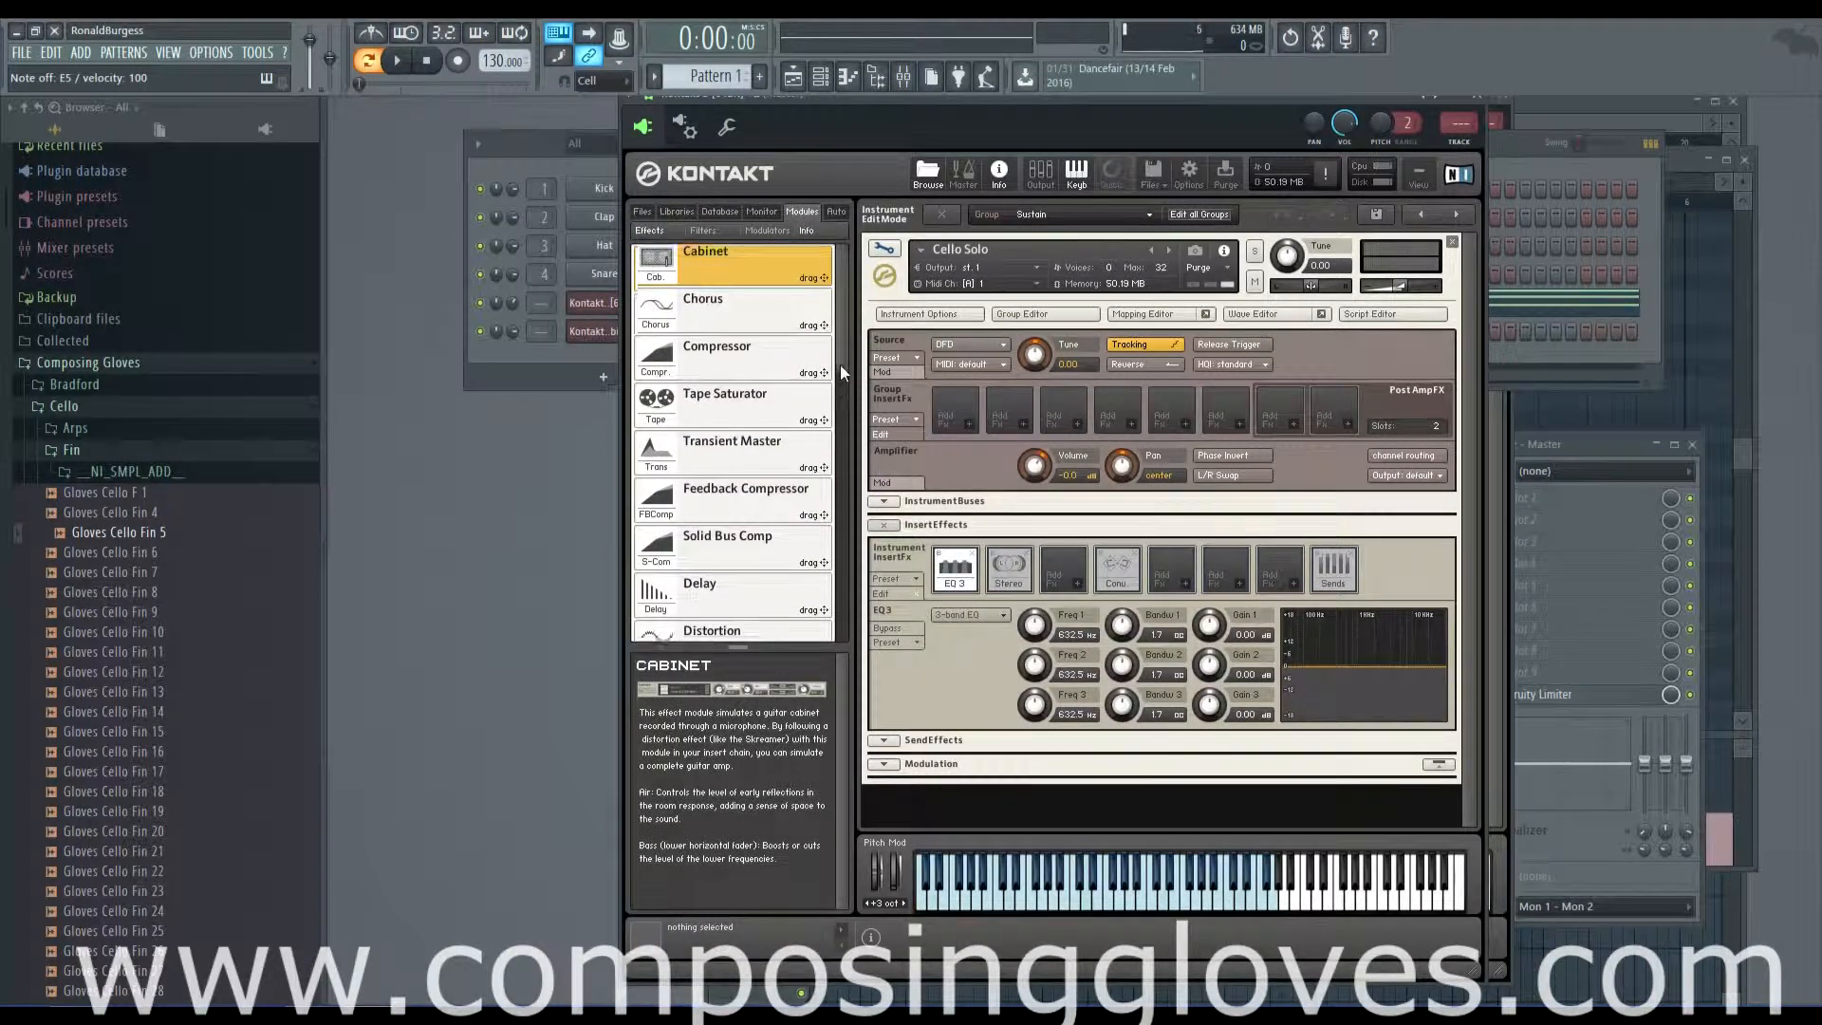
{"action": "left_click_drag", "start_coordinate": [840, 365], "coordinate": [835, 532]}
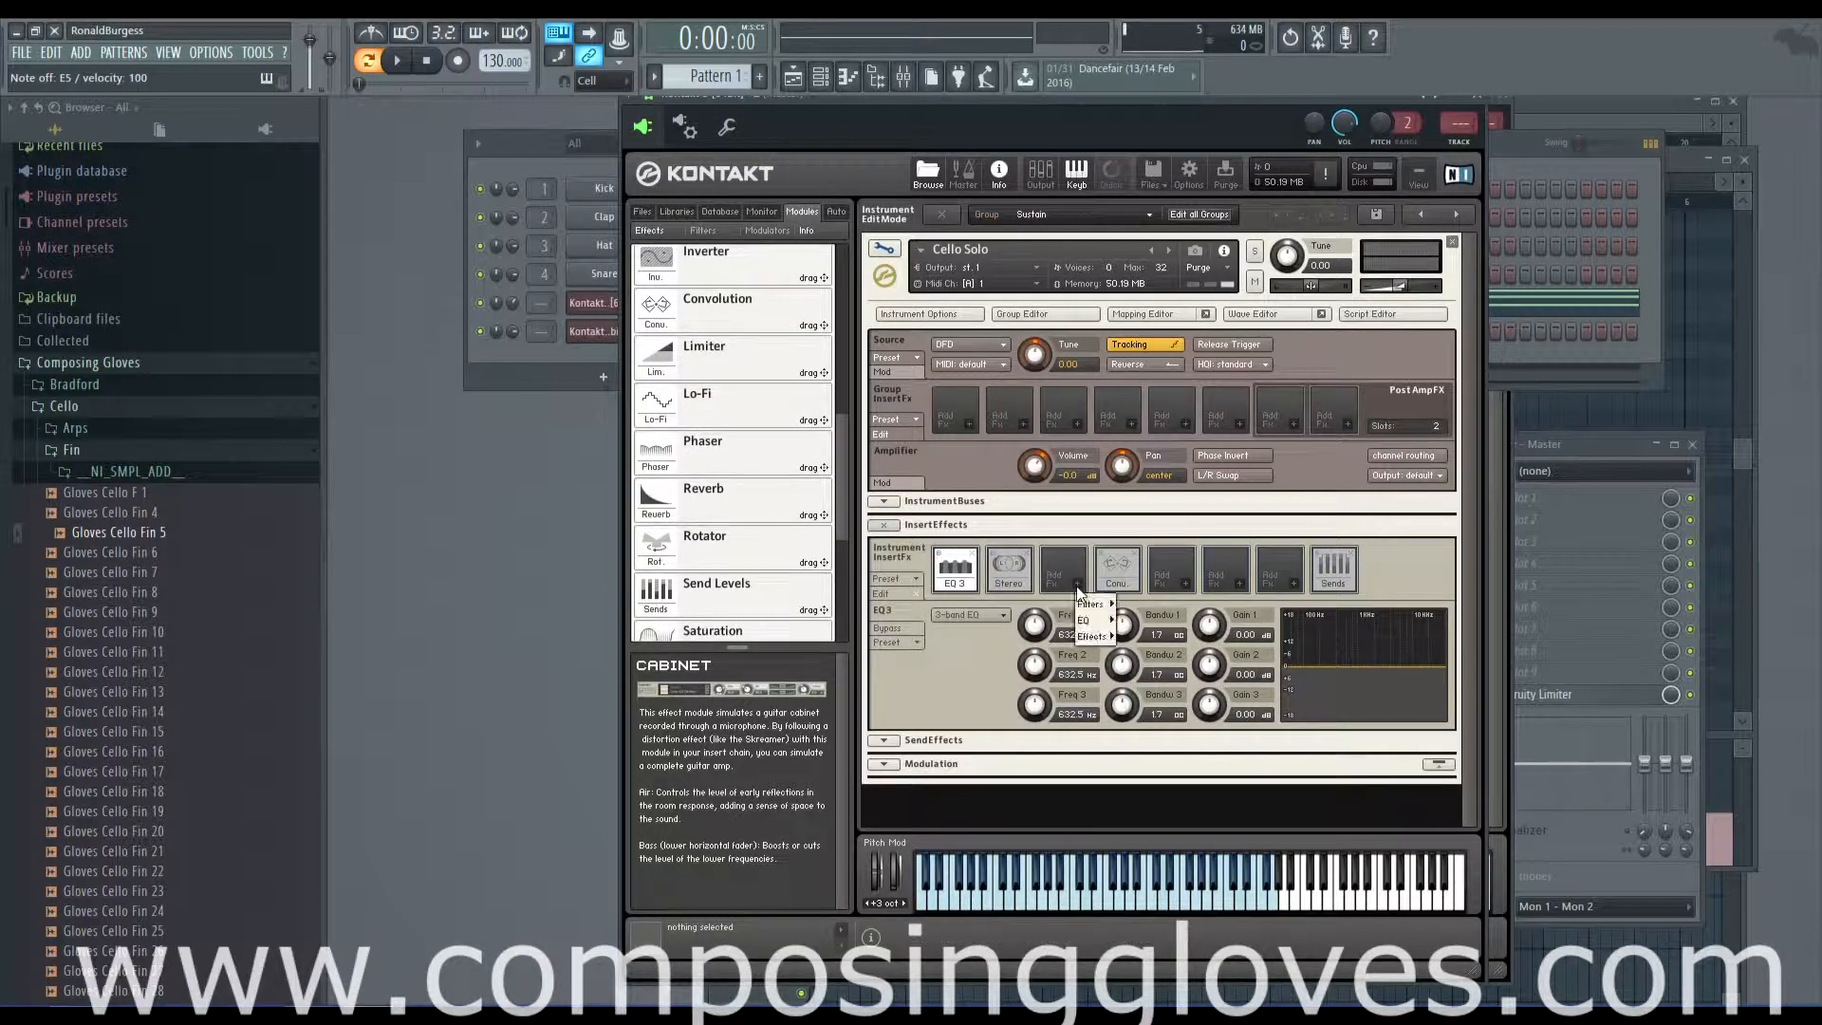
Add a Lo-Fi effect to the empty insert slot after Stereo on Cello Solo and play test notes
{"action": "mouse_move", "coordinate": [1091, 636]}
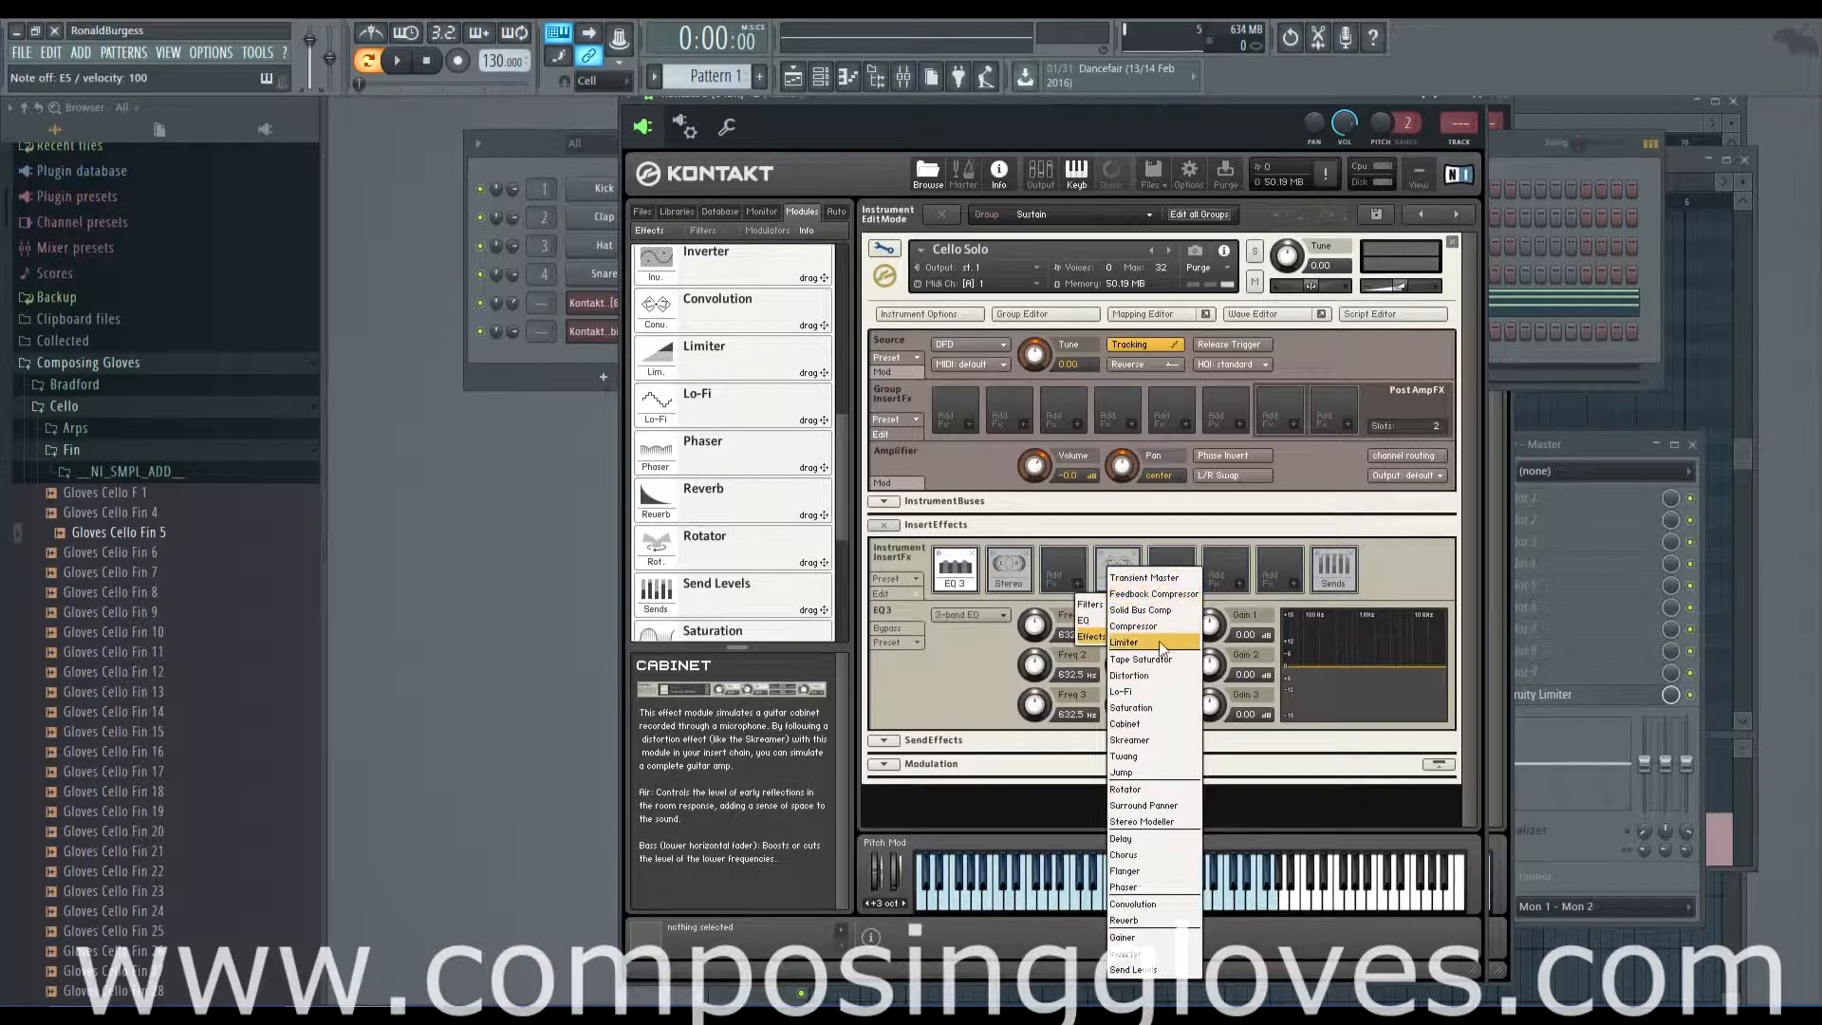
{"action": "left_click", "coordinate": [1154, 692]}
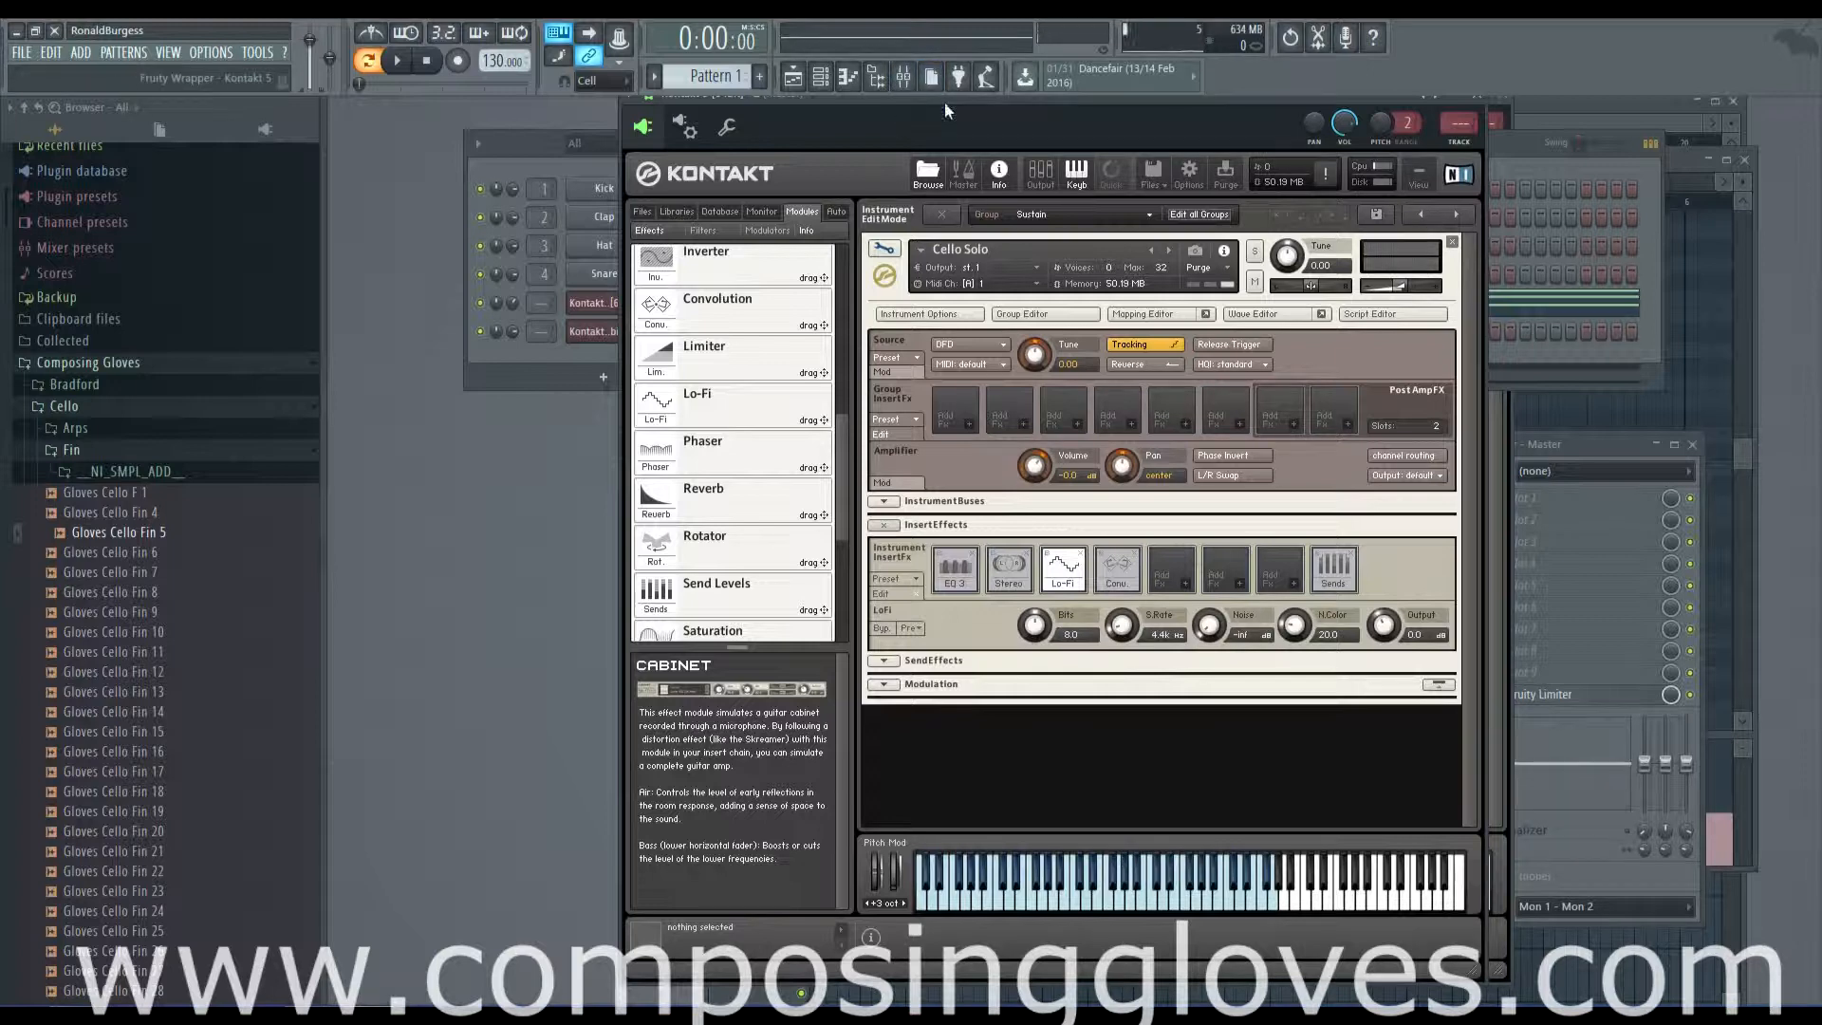
{"action": "key", "text": "r"}
{"action": "key", "text": "r"}
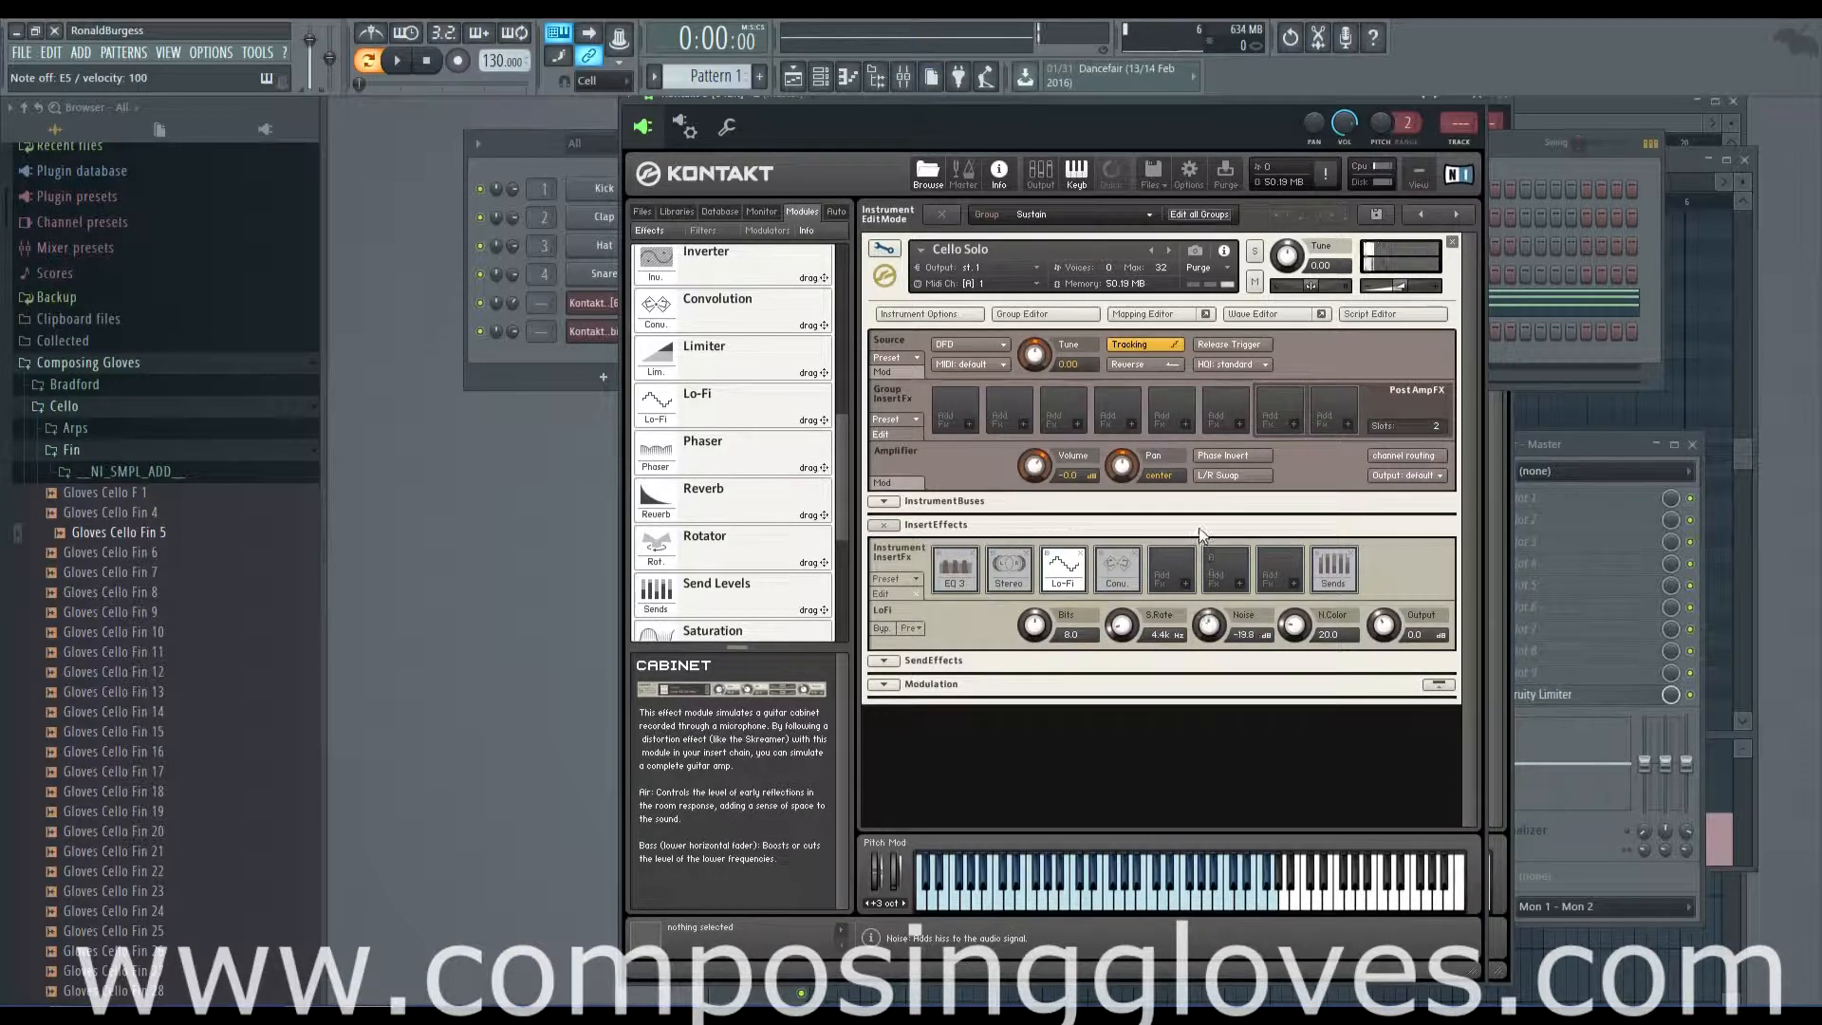
{"action": "key", "text": "r"}
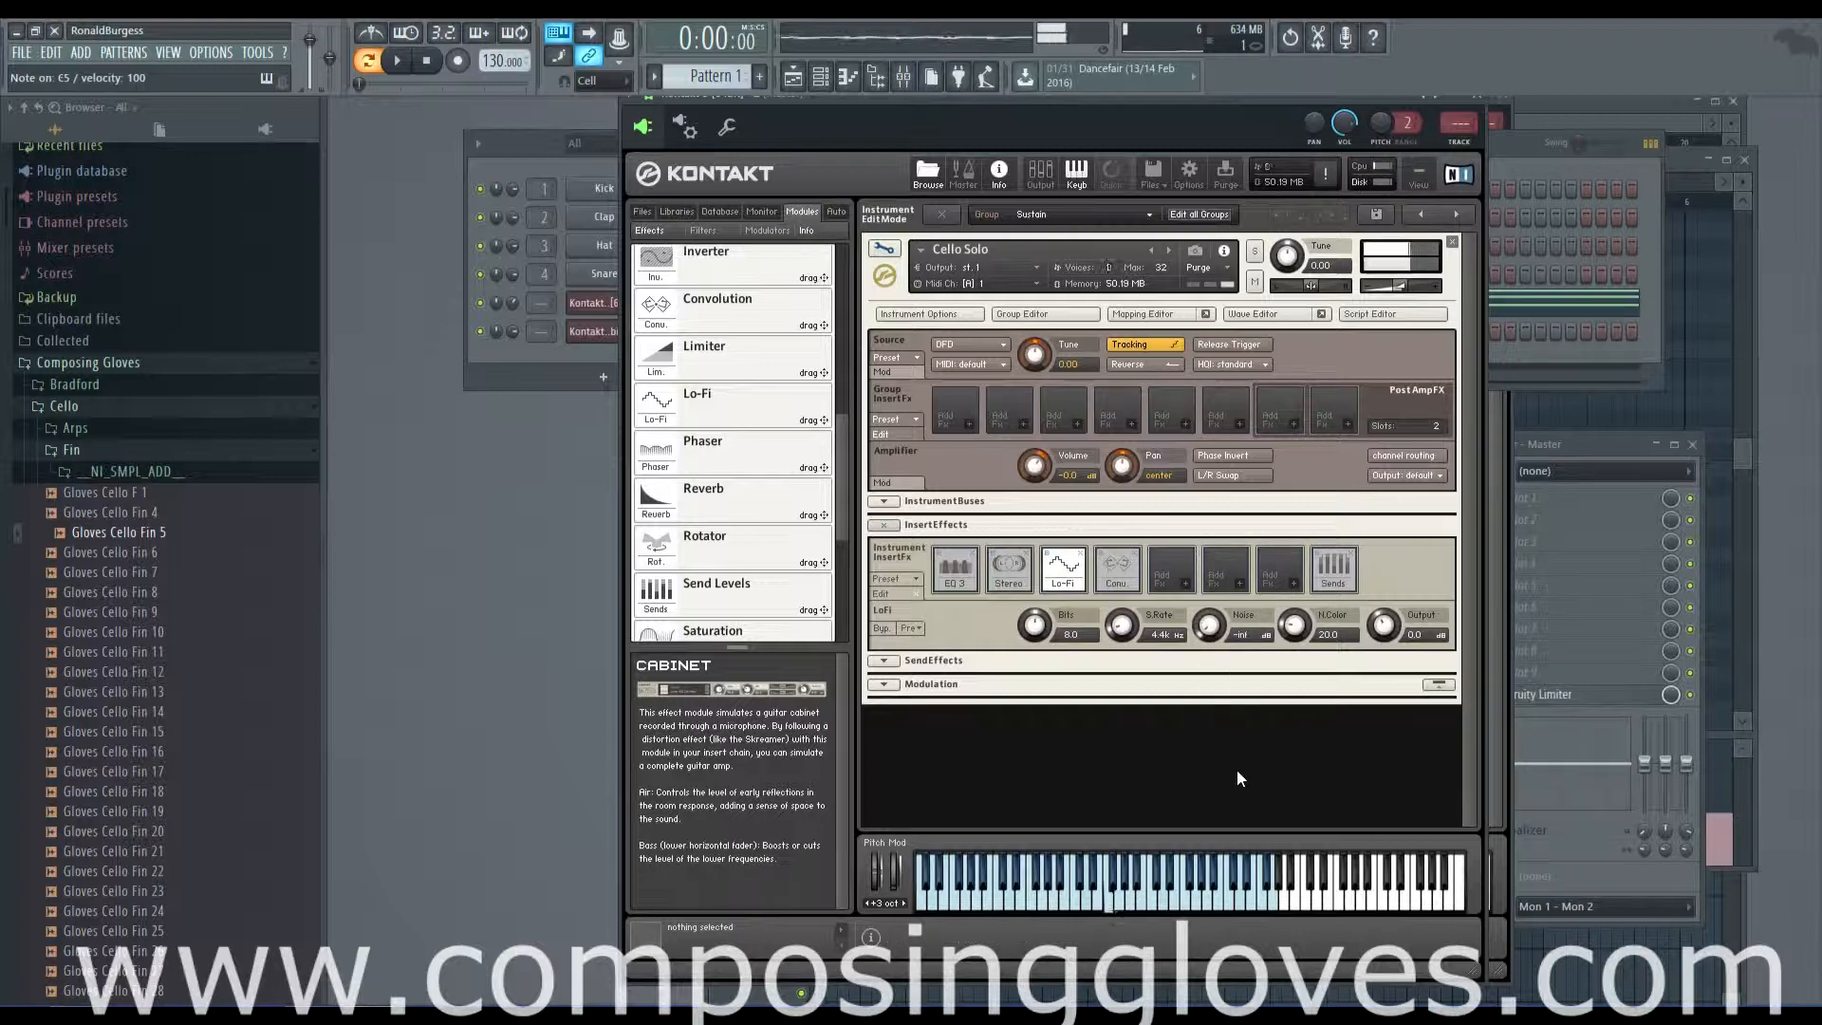
Set the Lo-Fi Bits to 3.9 and the sample rate to 39.9k, playing test notes on the cello
{"action": "left_click_drag", "start_coordinate": [1034, 625], "coordinate": [1035, 683]}
{"action": "key", "text": "e"}
{"action": "left_click_drag", "start_coordinate": [1119, 628], "coordinate": [1123, 450]}
{"action": "key", "text": "e"}
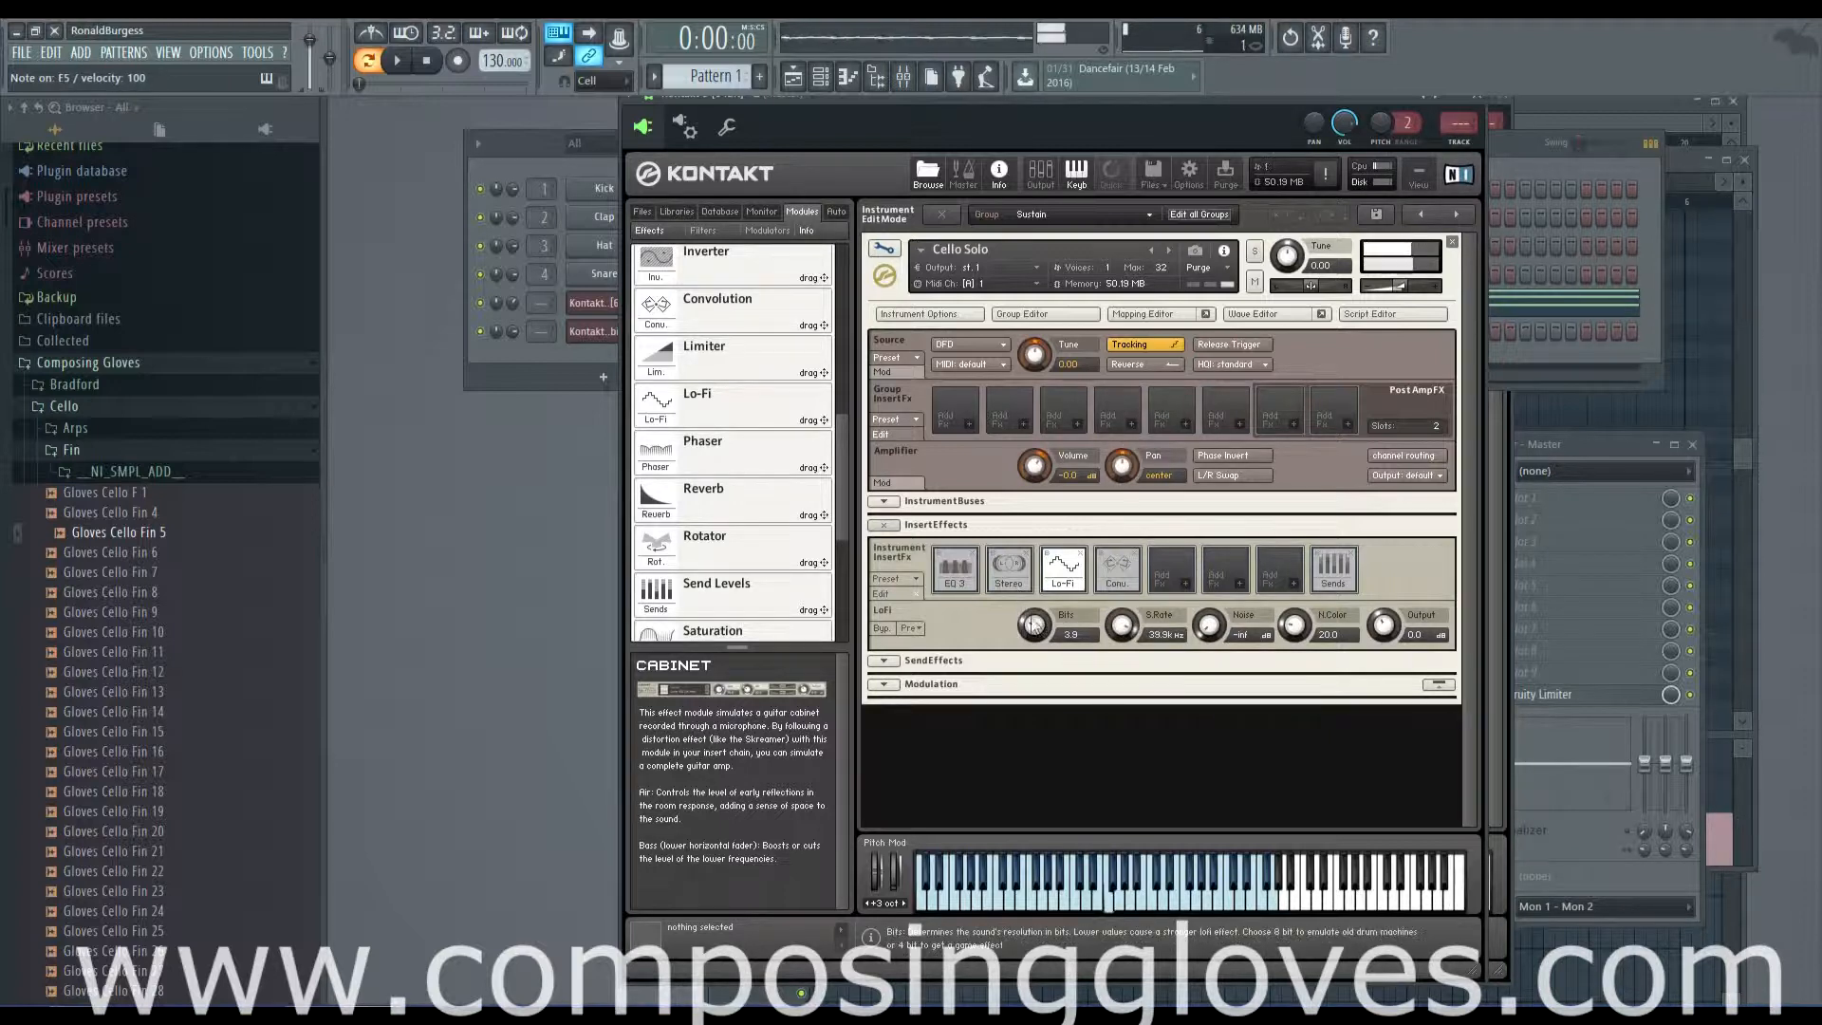
Raise the Lo-Fi Bits to 12.6 and audition the cello with a few notes
{"action": "left_click_drag", "start_coordinate": [1034, 624], "coordinate": [1037, 498]}
{"action": "key", "text": "t"}
{"action": "key", "text": "e"}
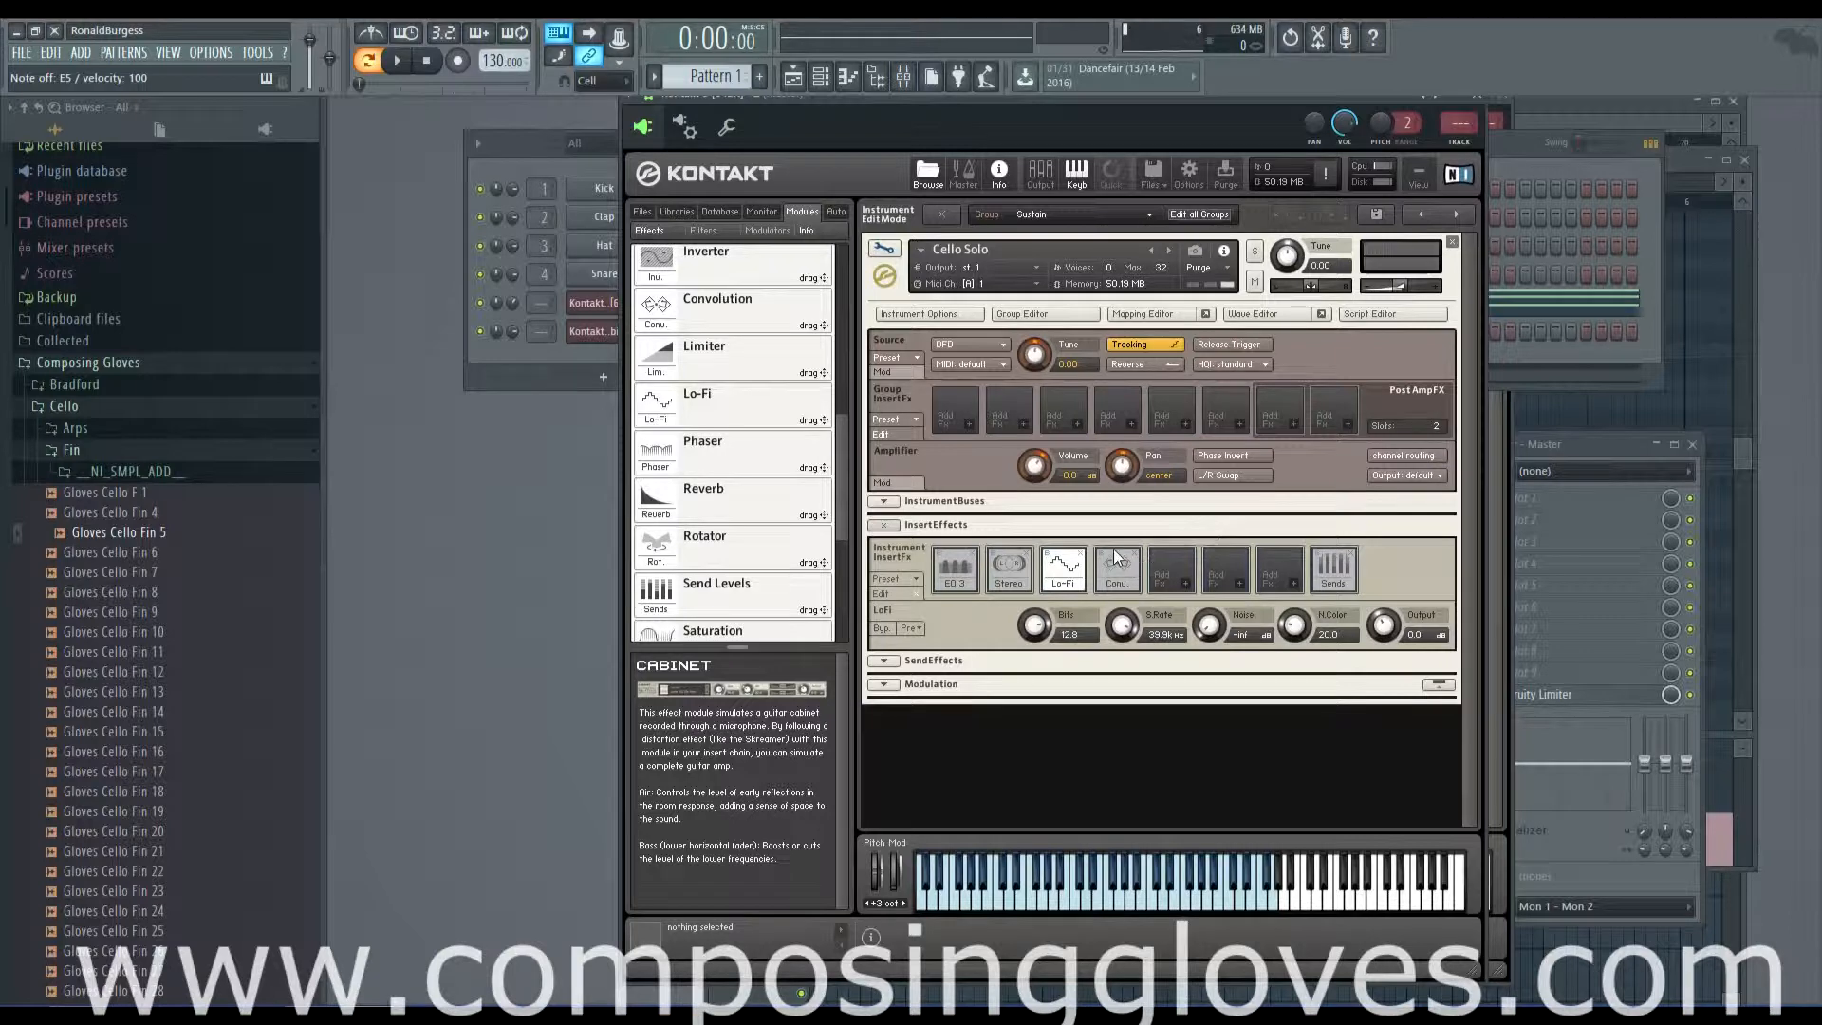
Browse the effect modules listed after Lo-Fi
{"action": "left_click_drag", "start_coordinate": [845, 457], "coordinate": [836, 486]}
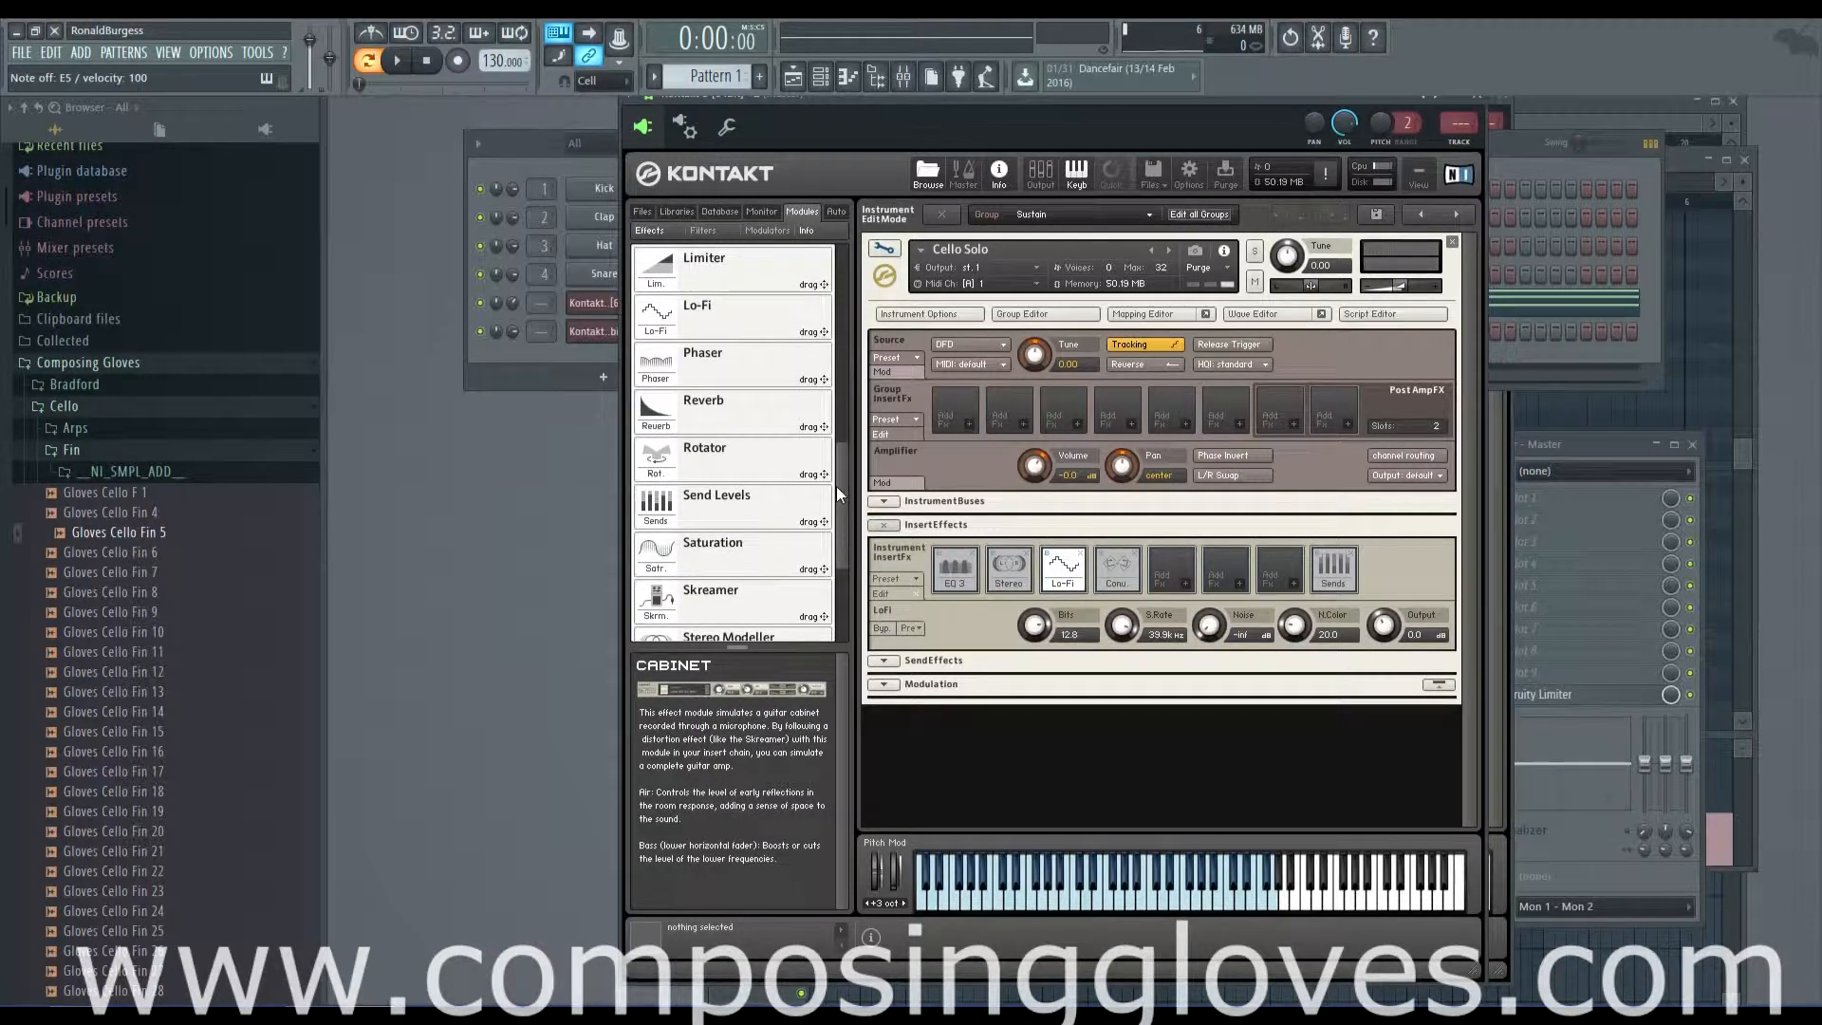